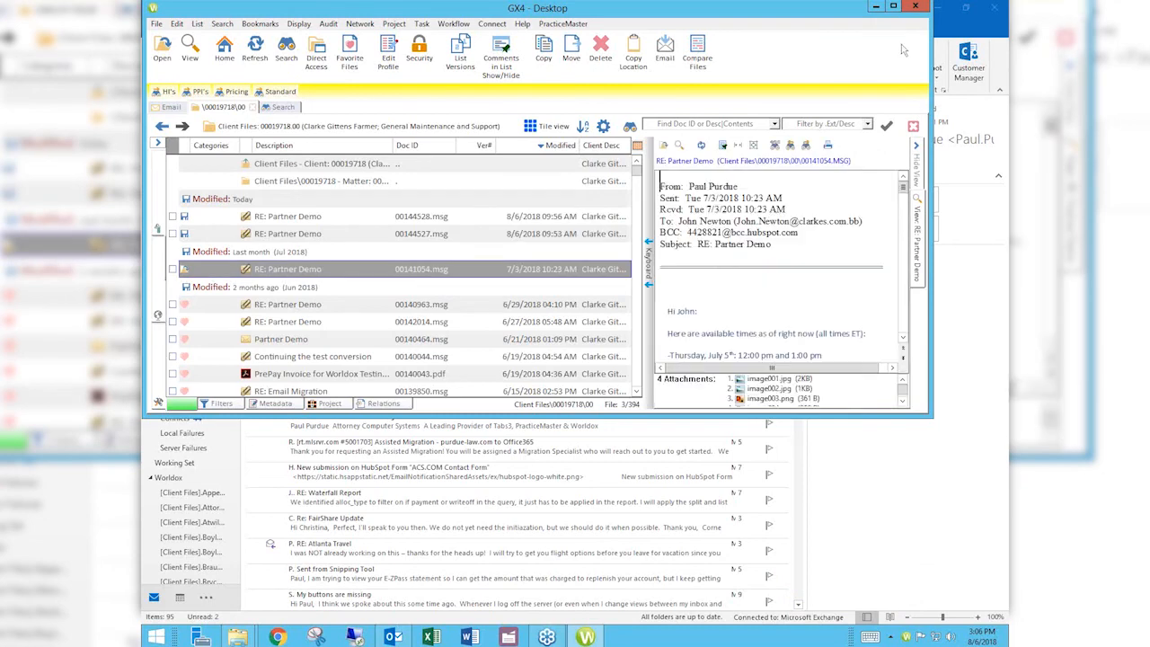
Step: Maximize the GX4 window showing the Client Files list with the RE: Partner Demo preview
{"action": "left_click", "coordinate": [894, 7]}
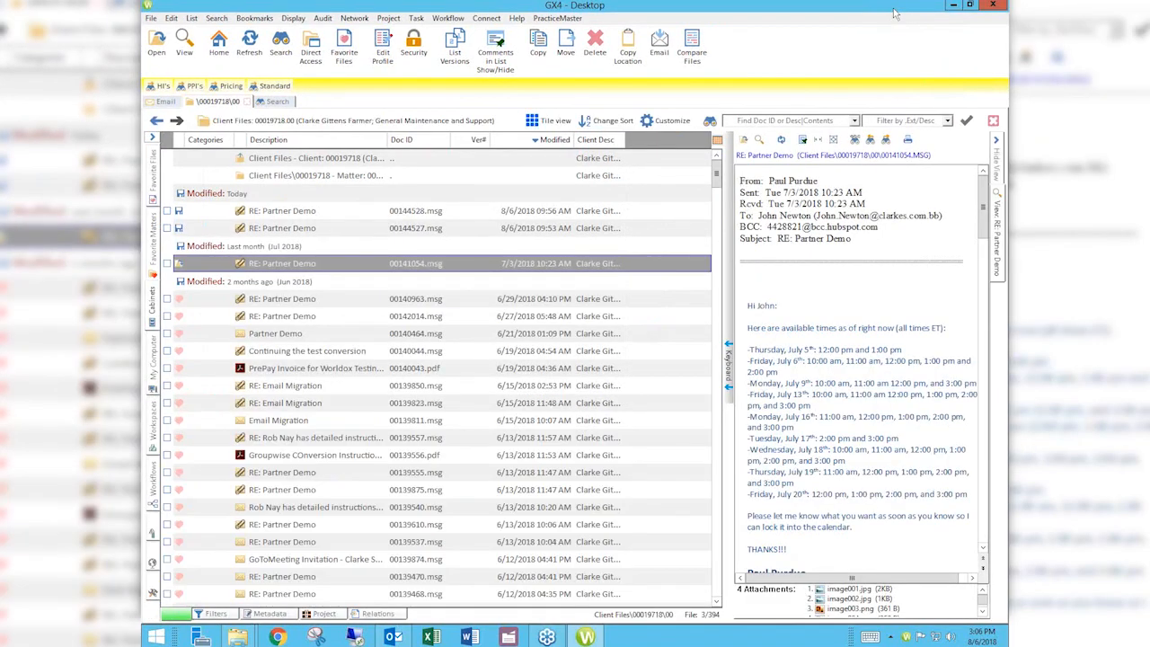
Step: Hide the preview pane and open Edit Profile for the July RE: Partner Demo email
{"action": "left_click", "coordinate": [996, 164]}
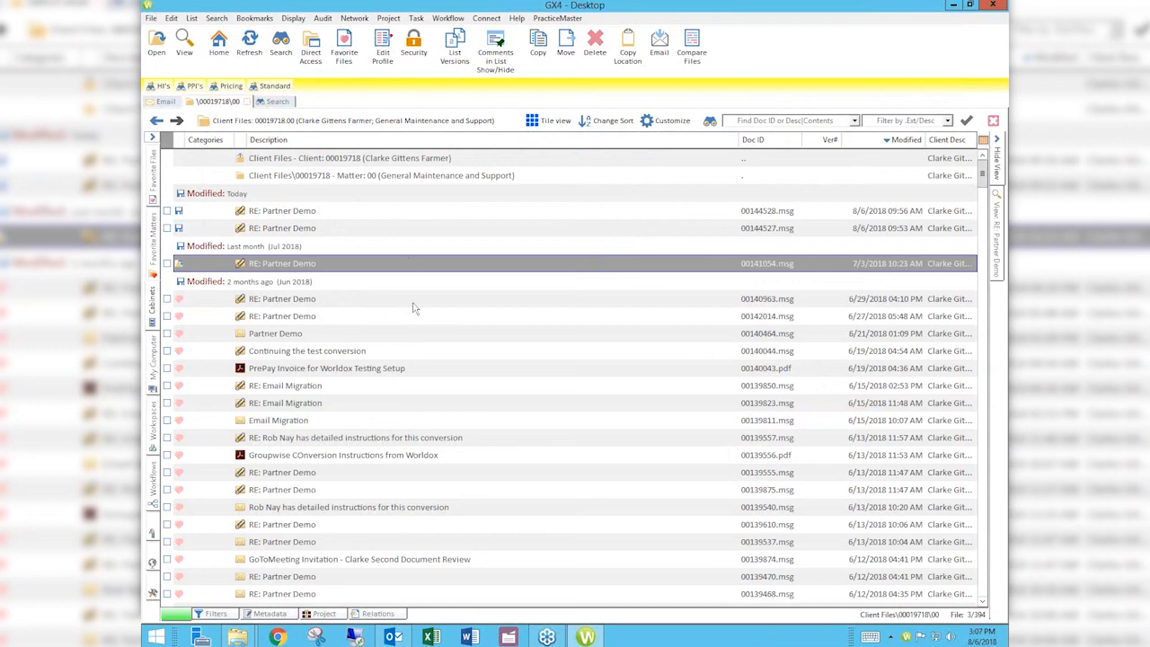
{"action": "left_click", "coordinate": [293, 266]}
{"action": "left_click", "coordinate": [384, 55]}
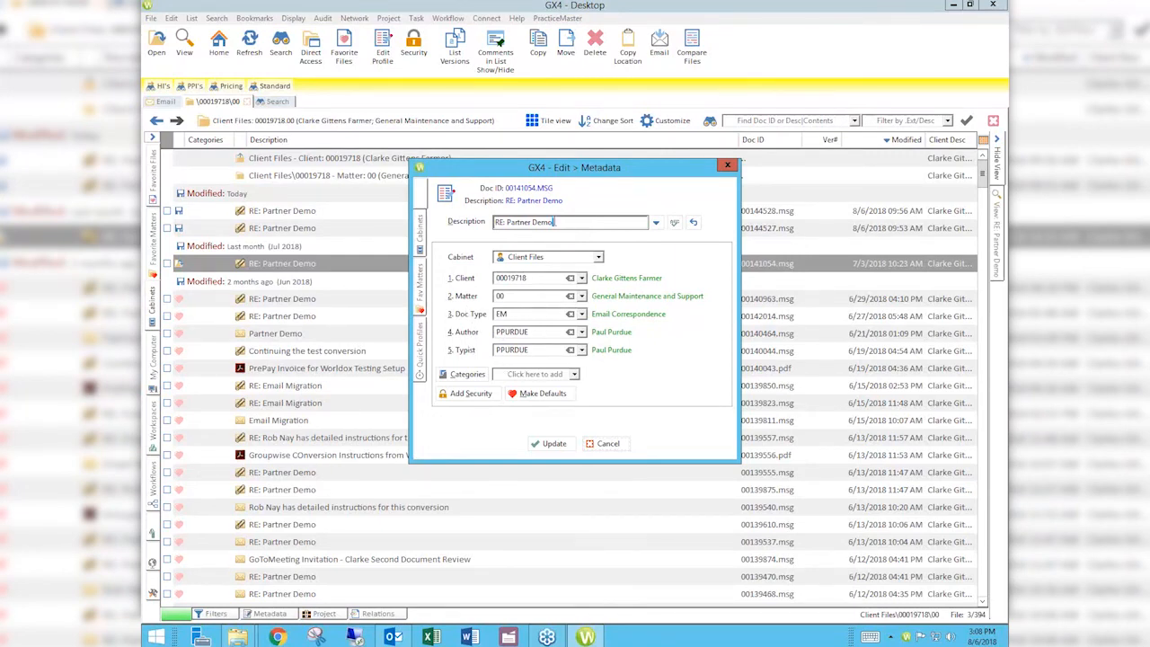
Step: Move to the end of the description and start a new comments line
{"action": "left_click_drag", "start_coordinate": [554, 222], "coordinate": [491, 222]}
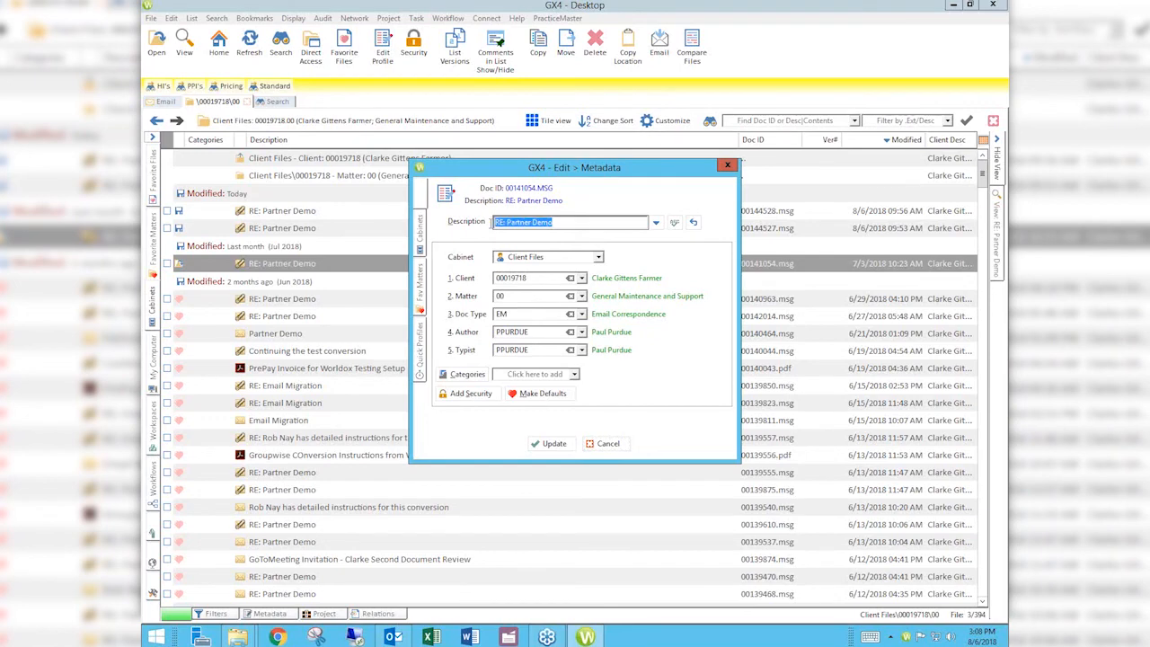
{"action": "left_click", "coordinate": [570, 223]}
{"action": "key", "text": "Return"}
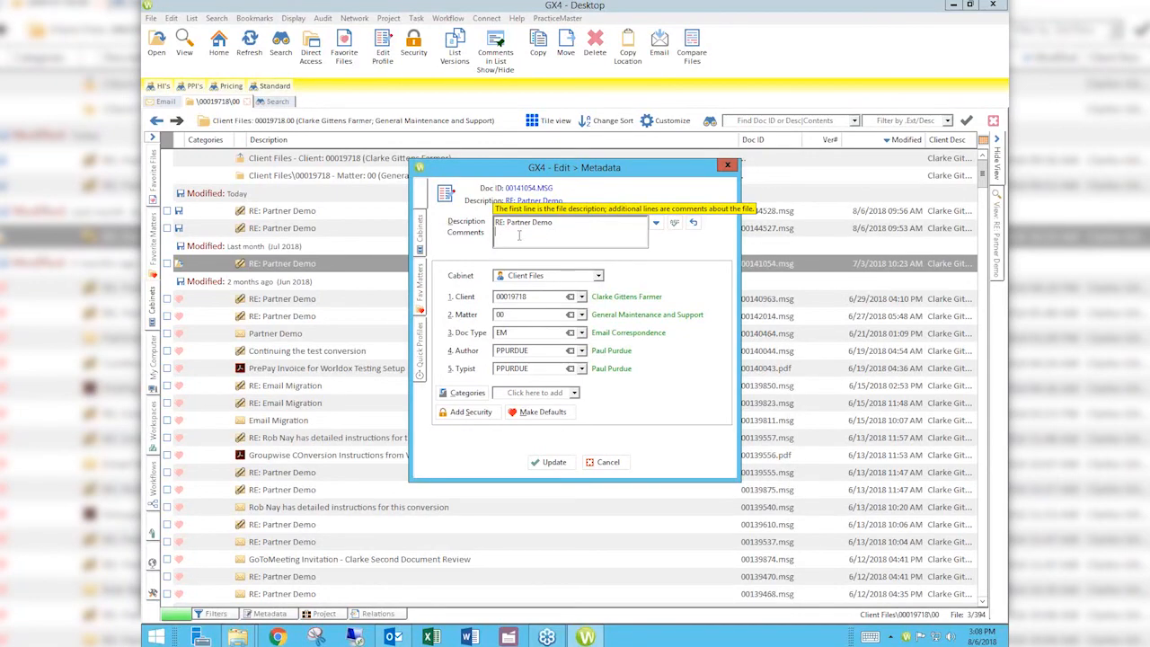
Step: Add the Email category to the email's profile from the Categories dropdown
{"action": "left_click", "coordinate": [528, 393]}
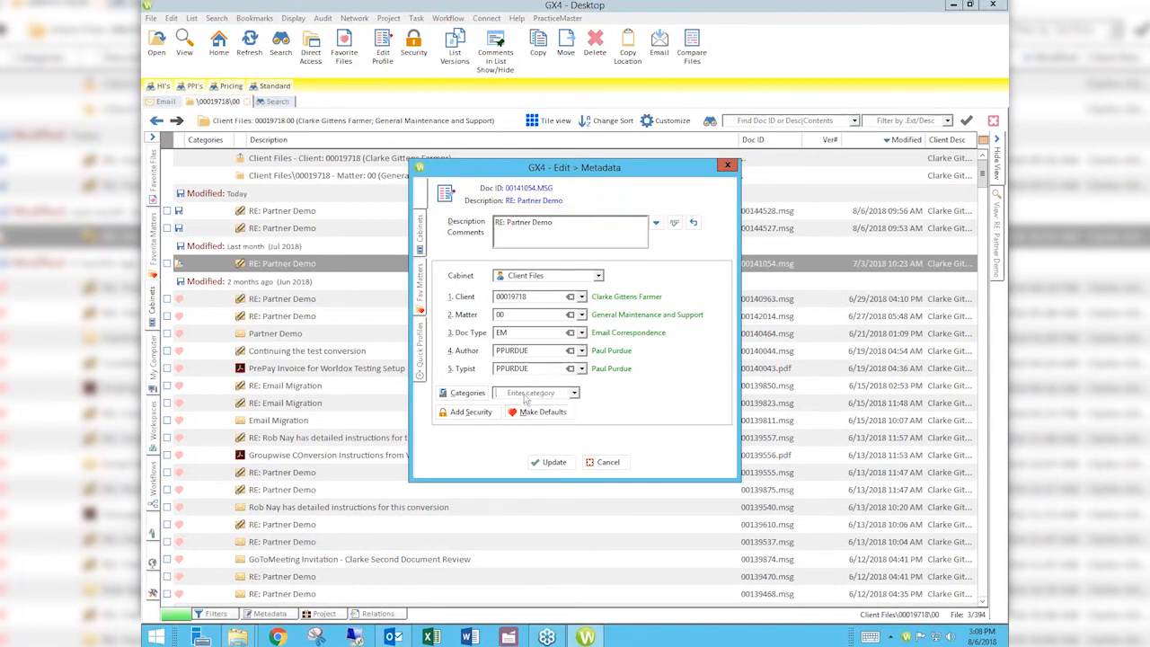
{"action": "left_click", "coordinate": [574, 393]}
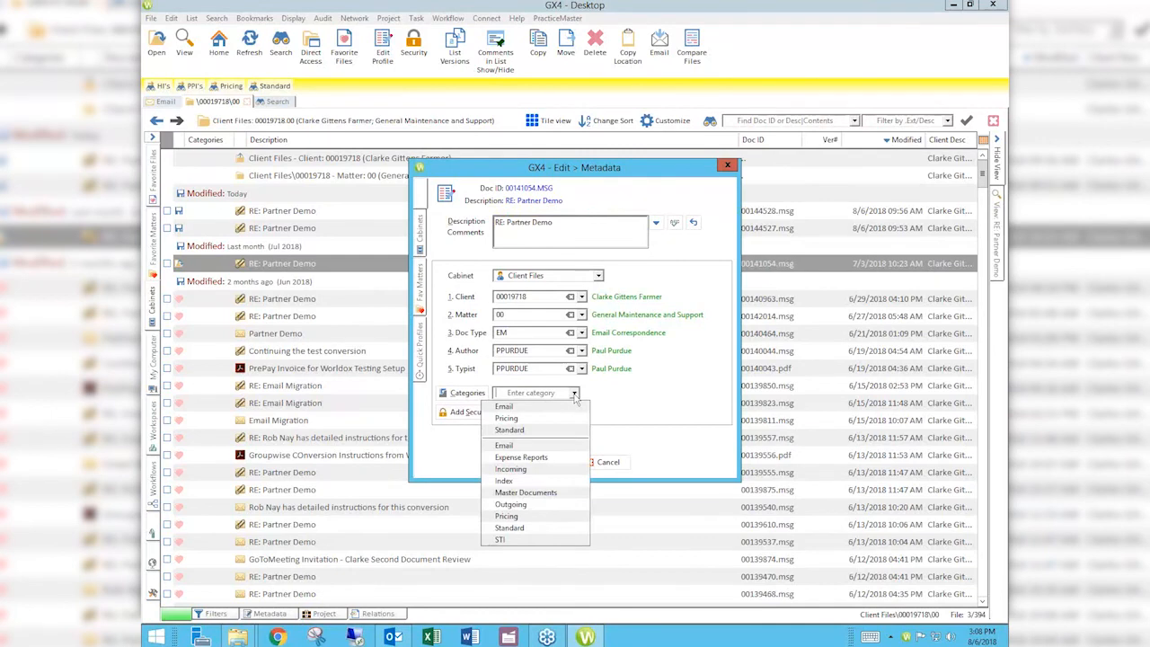
{"action": "left_click", "coordinate": [536, 408]}
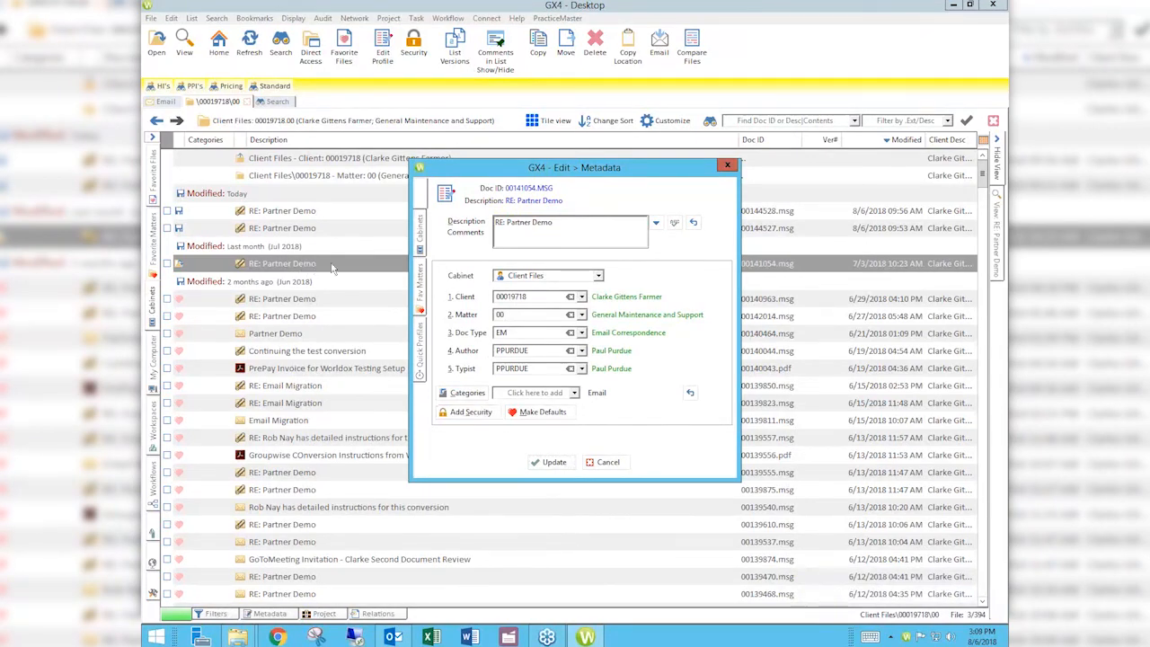
Step: Check security without changes, add a TEST comment line under the description, and update
{"action": "left_click", "coordinate": [470, 414]}
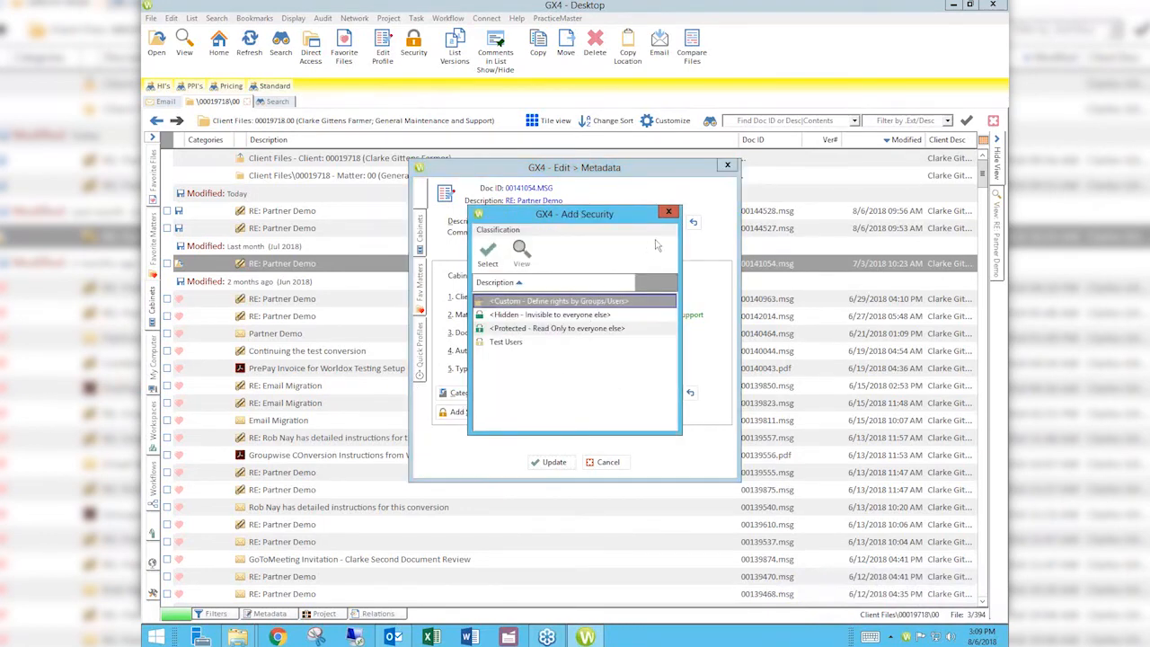
{"action": "left_click", "coordinate": [668, 212]}
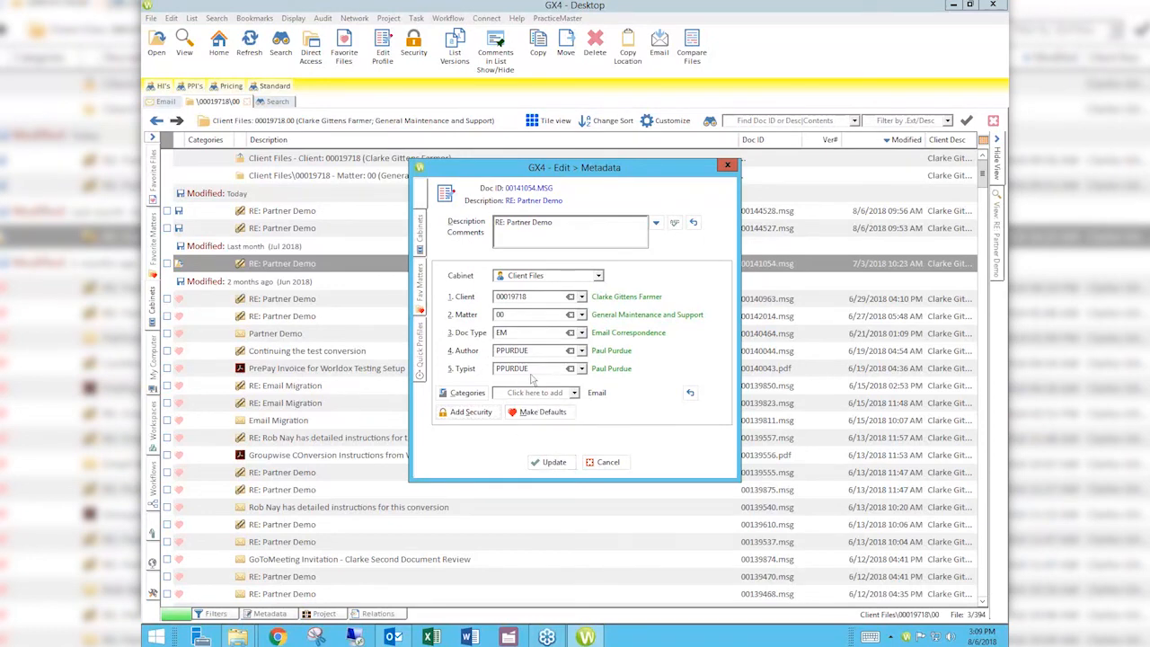
{"action": "left_click", "coordinate": [559, 225]}
{"action": "key", "text": "Return"}
{"action": "type", "text": "TET"}
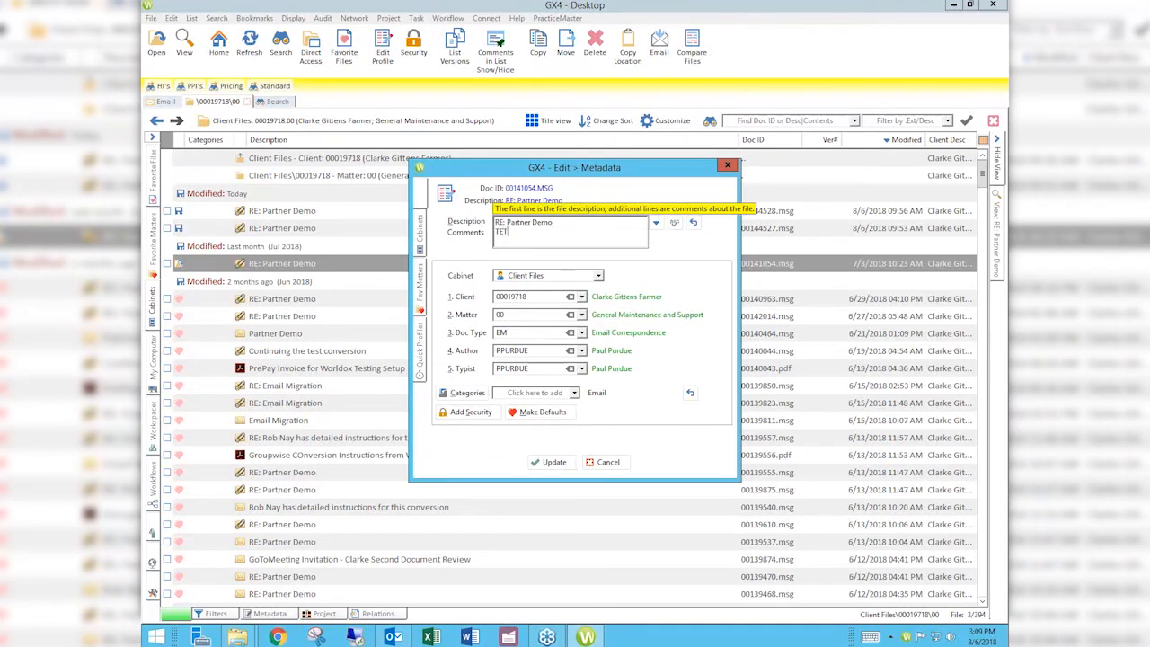
{"action": "key", "text": "BackSpace"}
{"action": "type", "text": "ST"}
{"action": "left_click", "coordinate": [546, 462]}
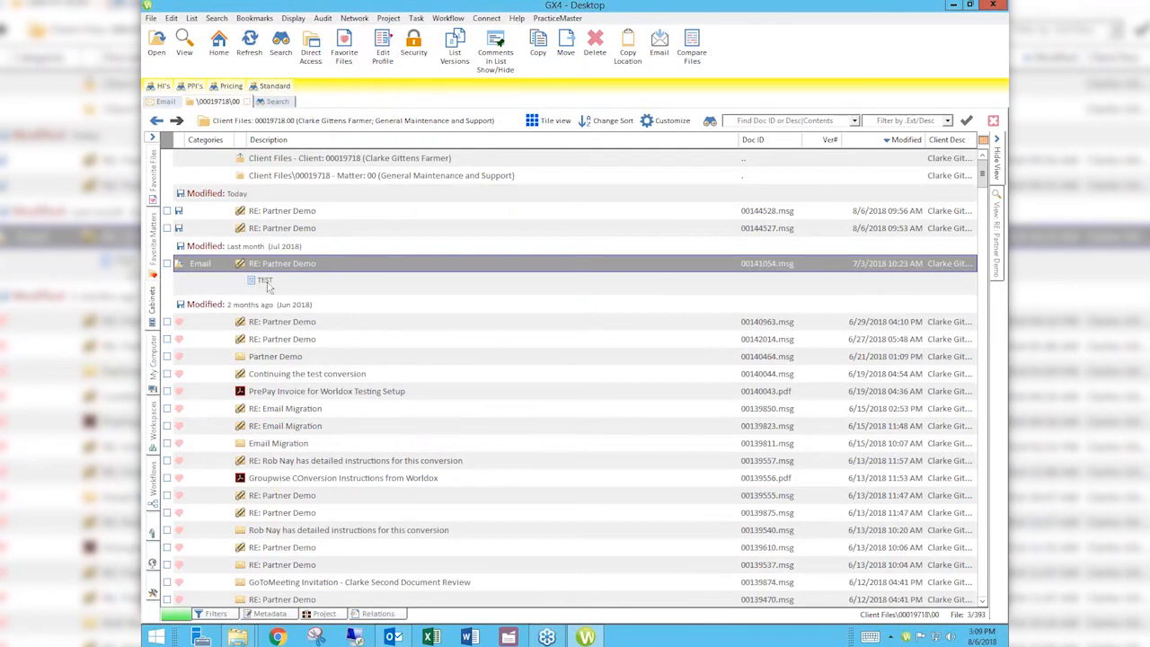
Step: Reopen the email's profile, delete the TEST comment line, and update it
{"action": "left_click", "coordinate": [381, 45]}
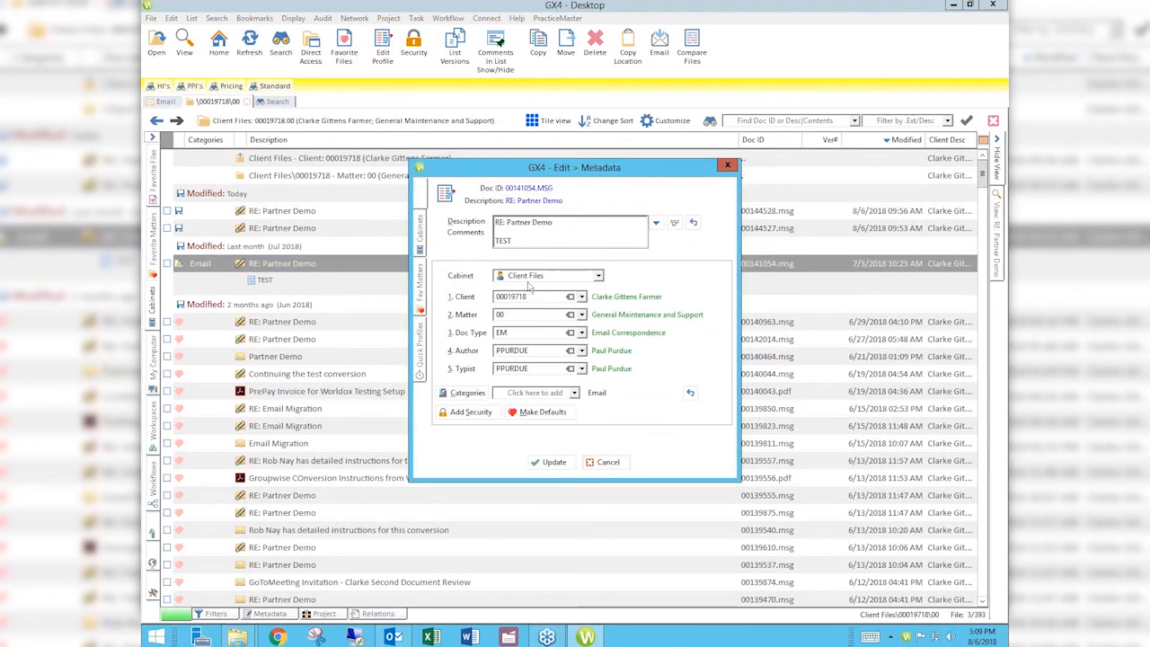
{"action": "left_click_drag", "start_coordinate": [513, 241], "coordinate": [488, 239]}
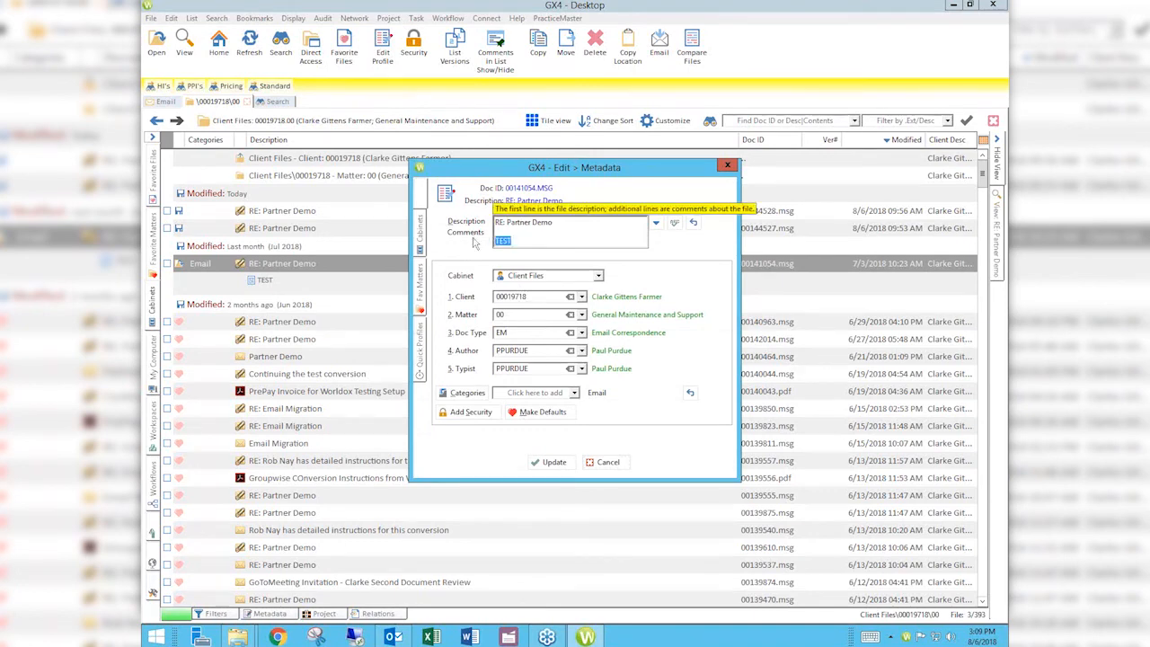
{"action": "left_click", "coordinate": [474, 241]}
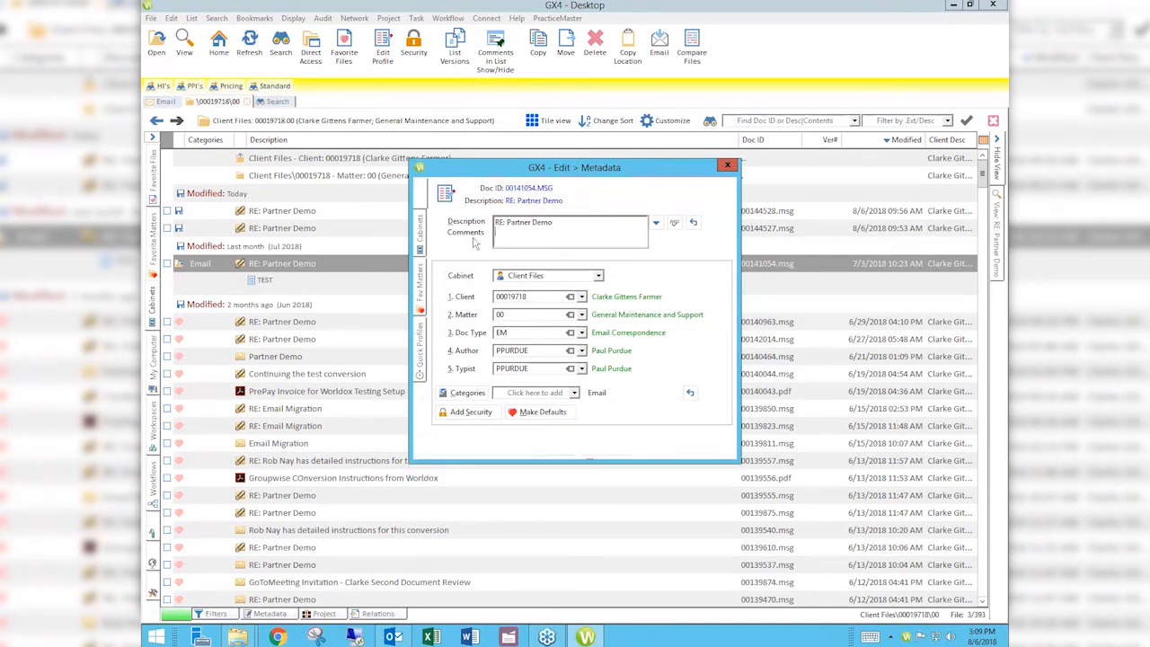
{"action": "key", "text": "BackSpace"}
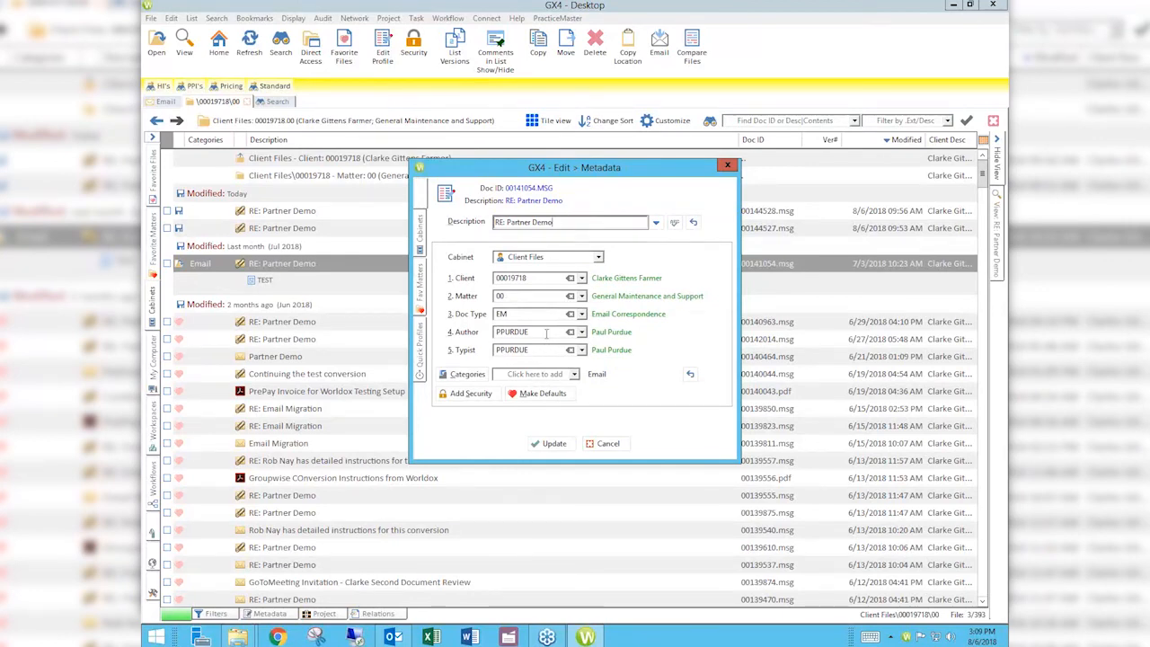
{"action": "left_click", "coordinate": [550, 443]}
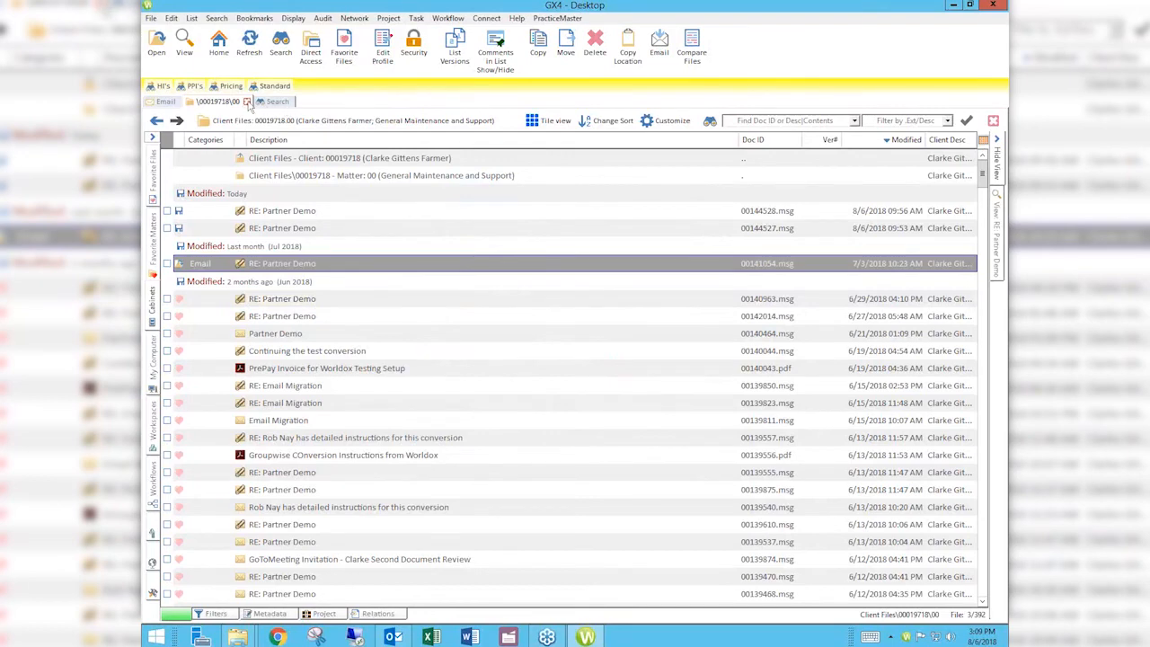
Step: Use Direct Access to pick Scooby Doo, Inc. (typed SCOOB) and open matter 00
{"action": "left_click", "coordinate": [275, 101]}
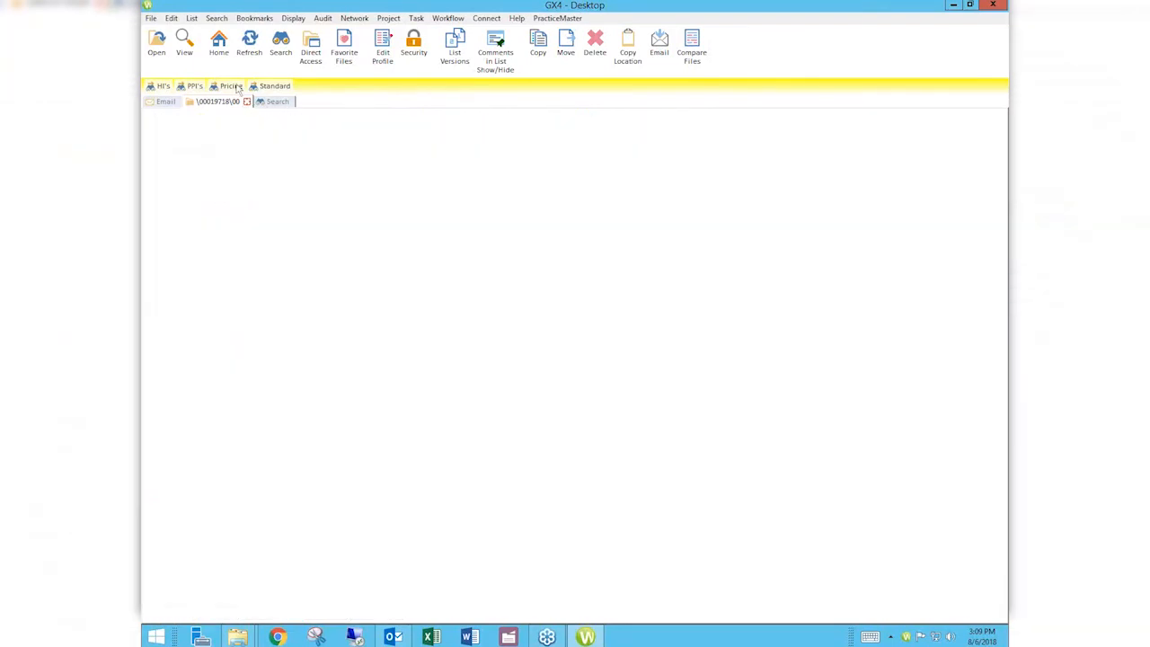
{"action": "left_click", "coordinate": [310, 47]}
{"action": "type", "text": "SCOO"}
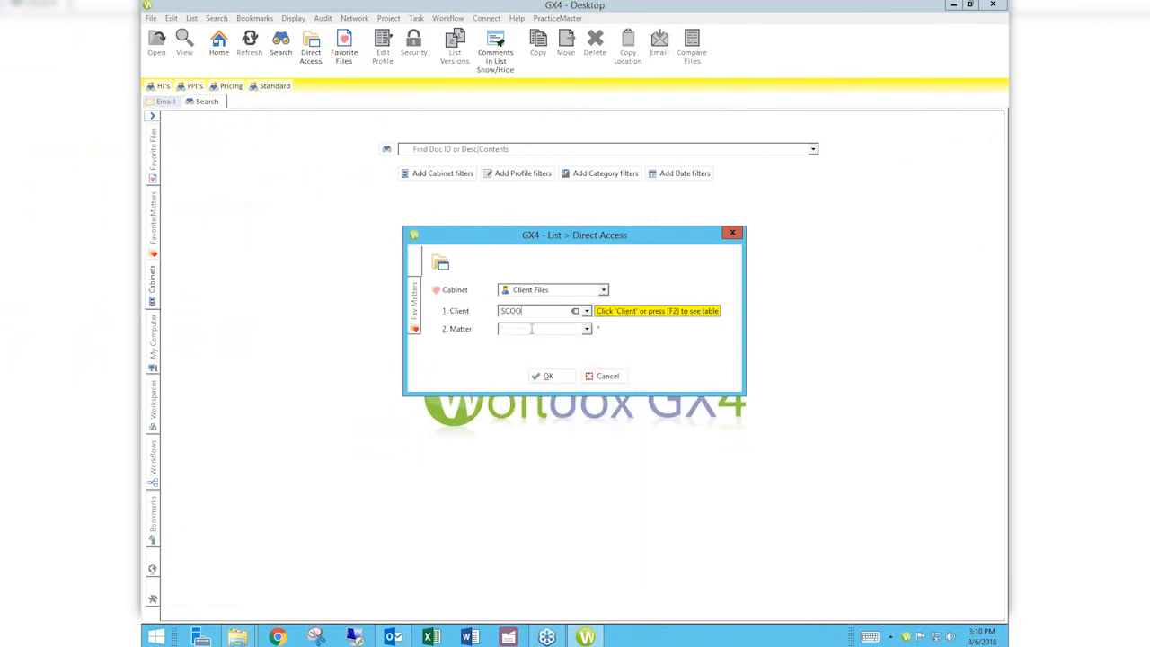
{"action": "type", "text": "BY"}
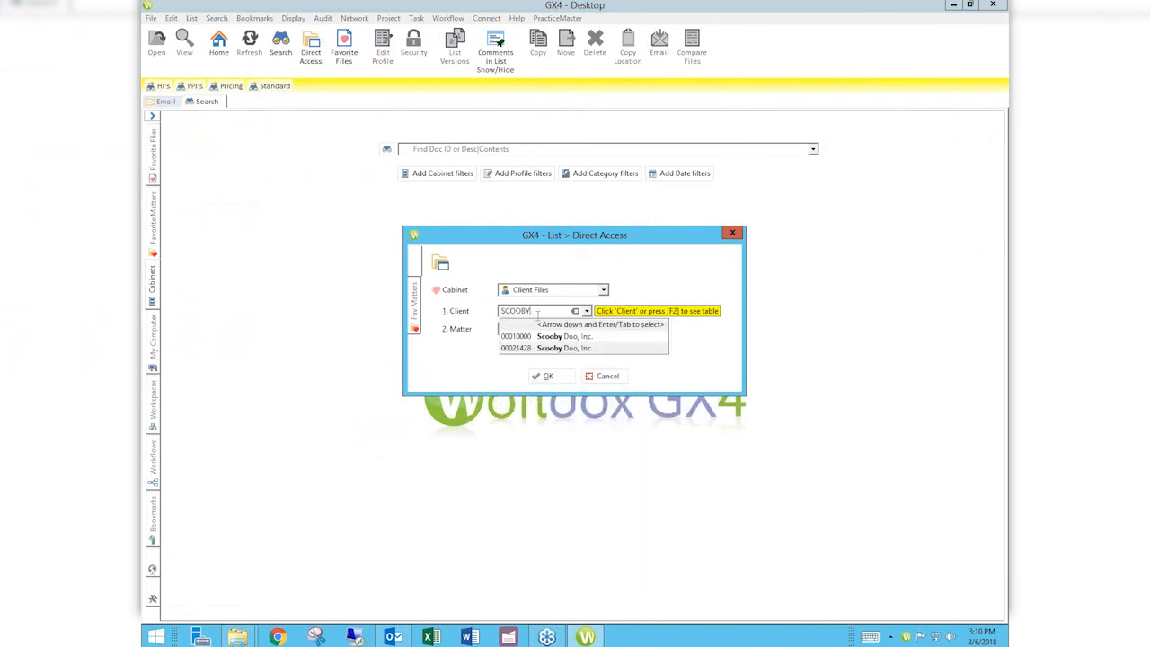
{"action": "left_click", "coordinate": [542, 335]}
{"action": "type", "text": "00010000"}
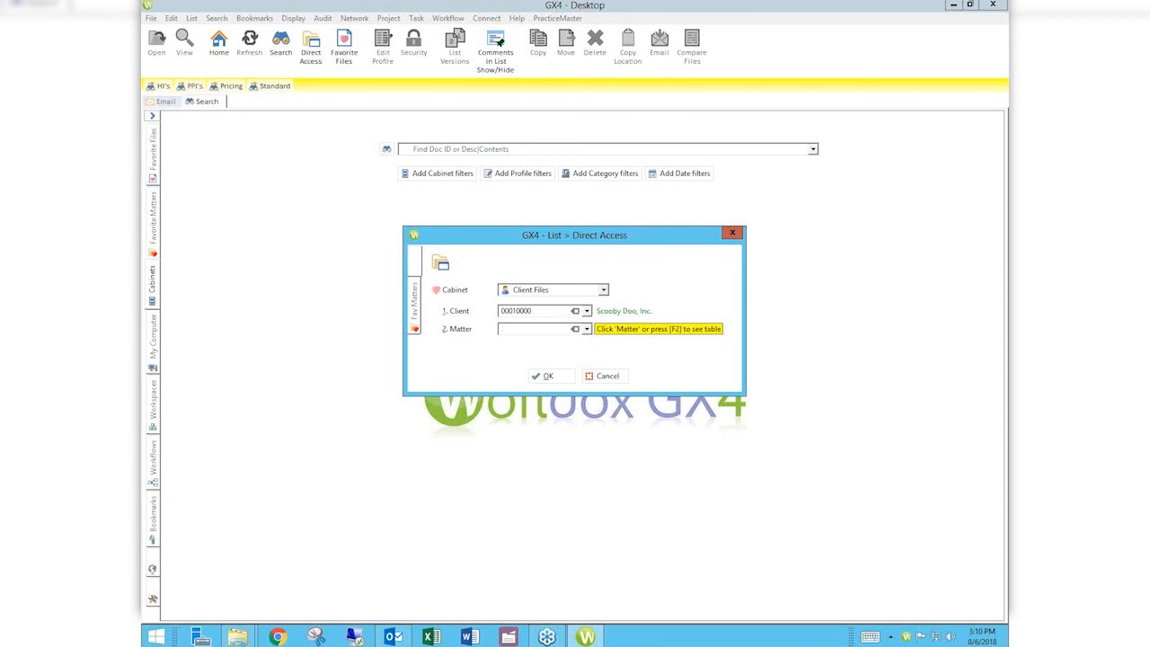
{"action": "key", "text": "Return"}
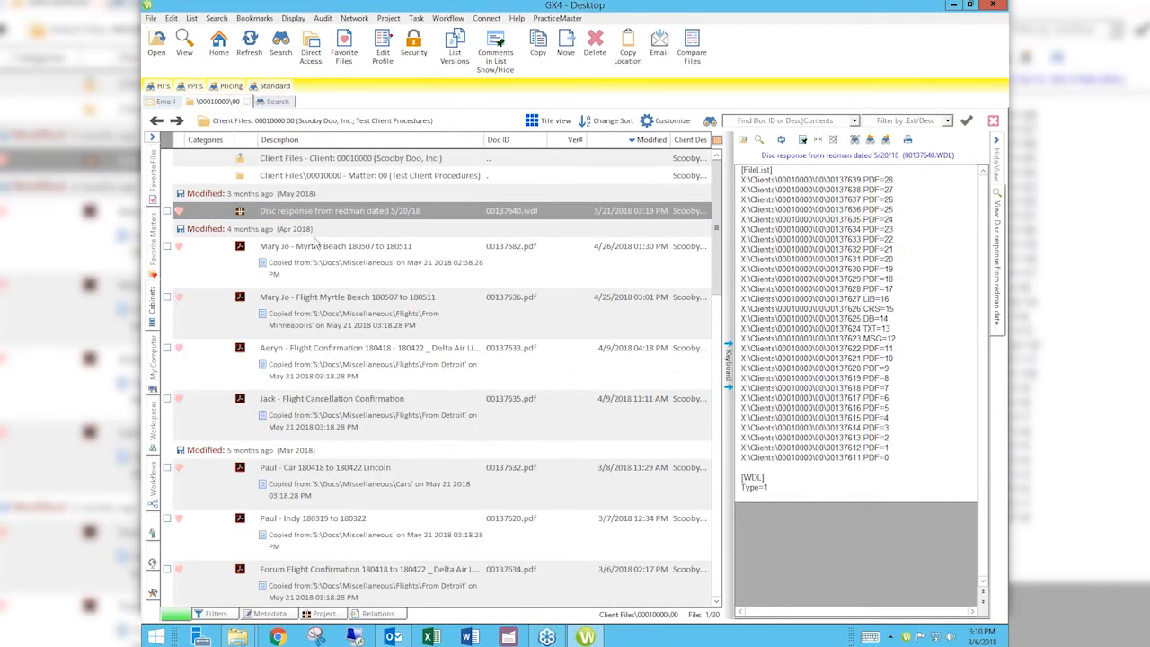
{"action": "left_click", "coordinate": [168, 250]}
{"action": "left_click", "coordinate": [382, 47]}
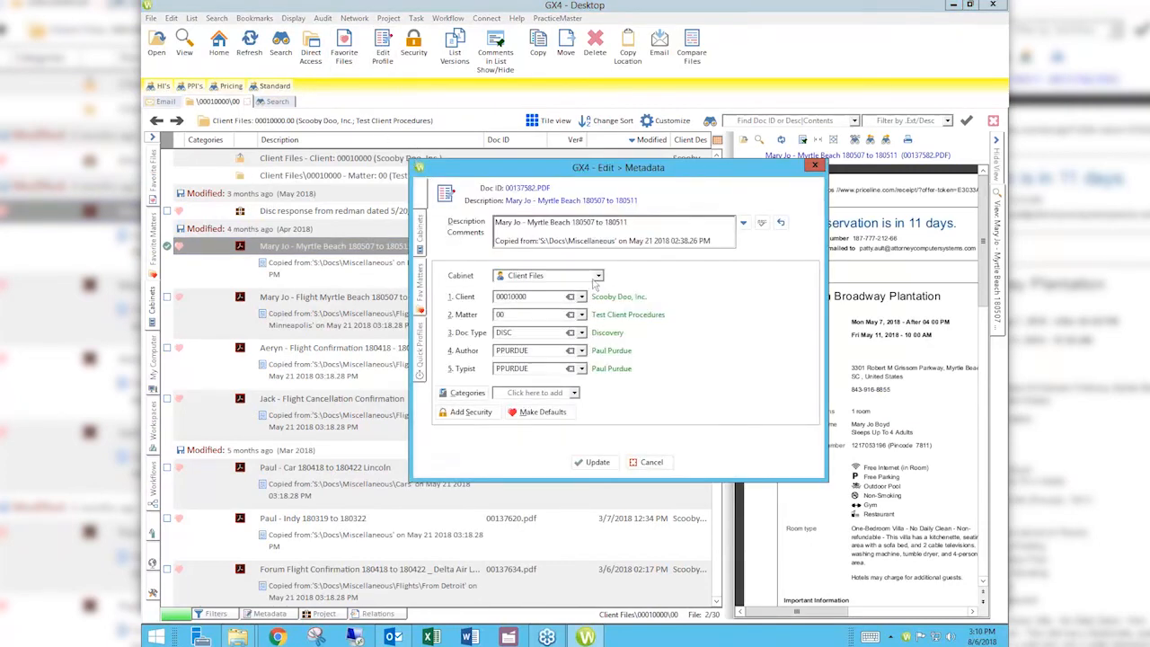
{"action": "left_click", "coordinate": [581, 298]}
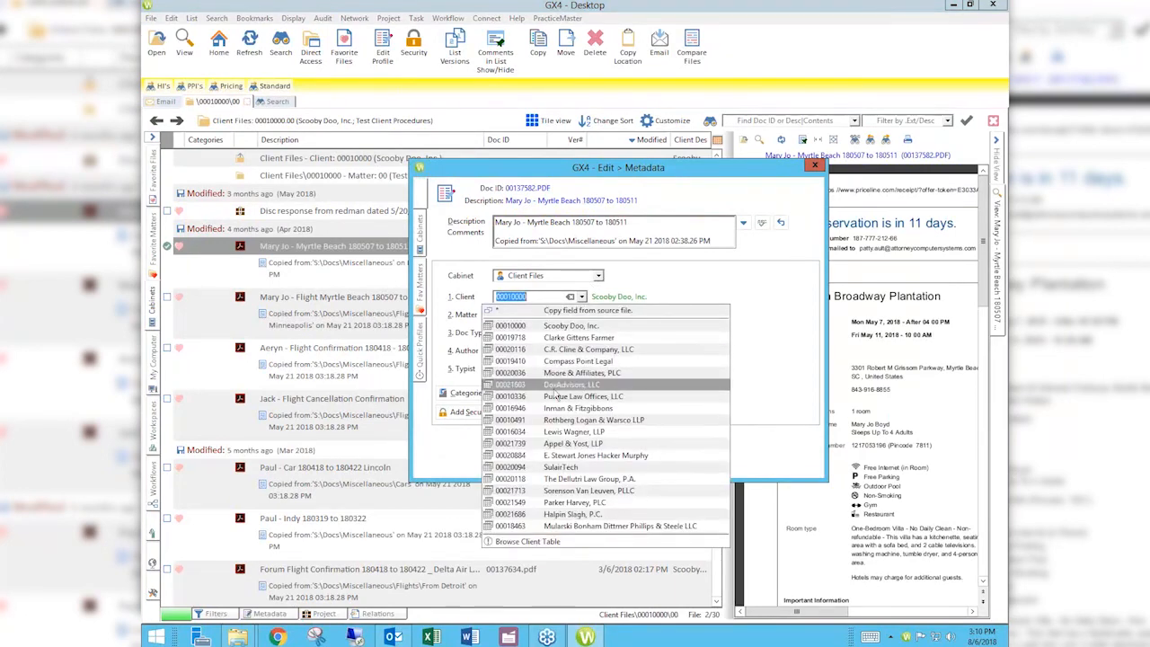
{"action": "left_click", "coordinate": [561, 396]}
{"action": "left_click", "coordinate": [595, 462]}
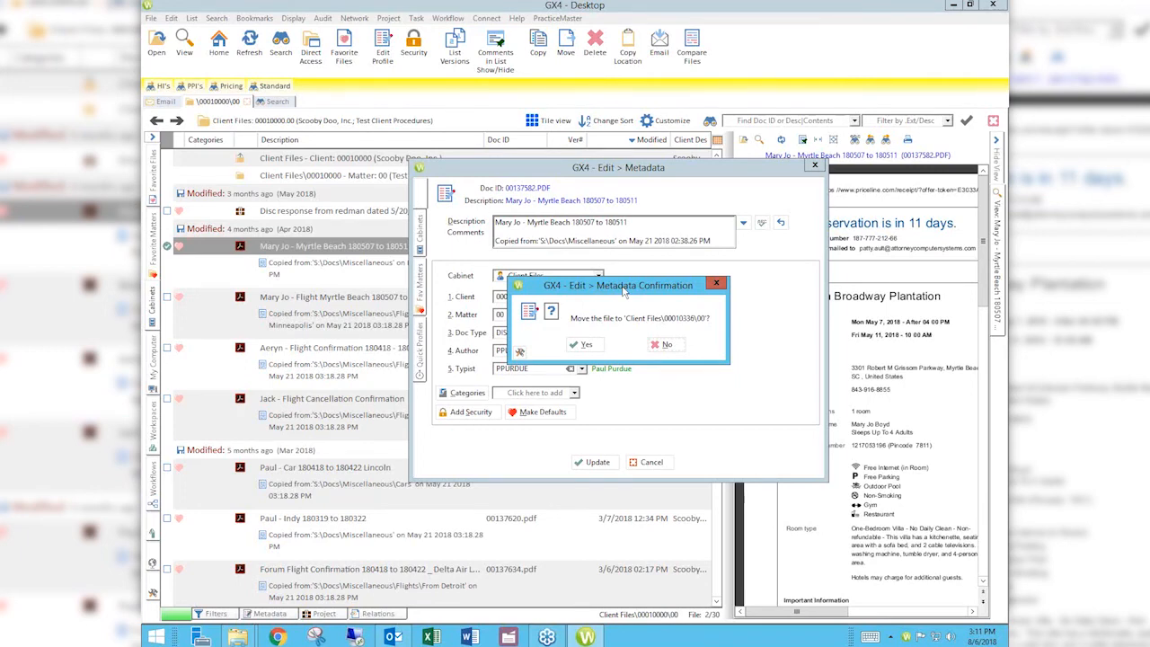
{"action": "left_click", "coordinate": [581, 344]}
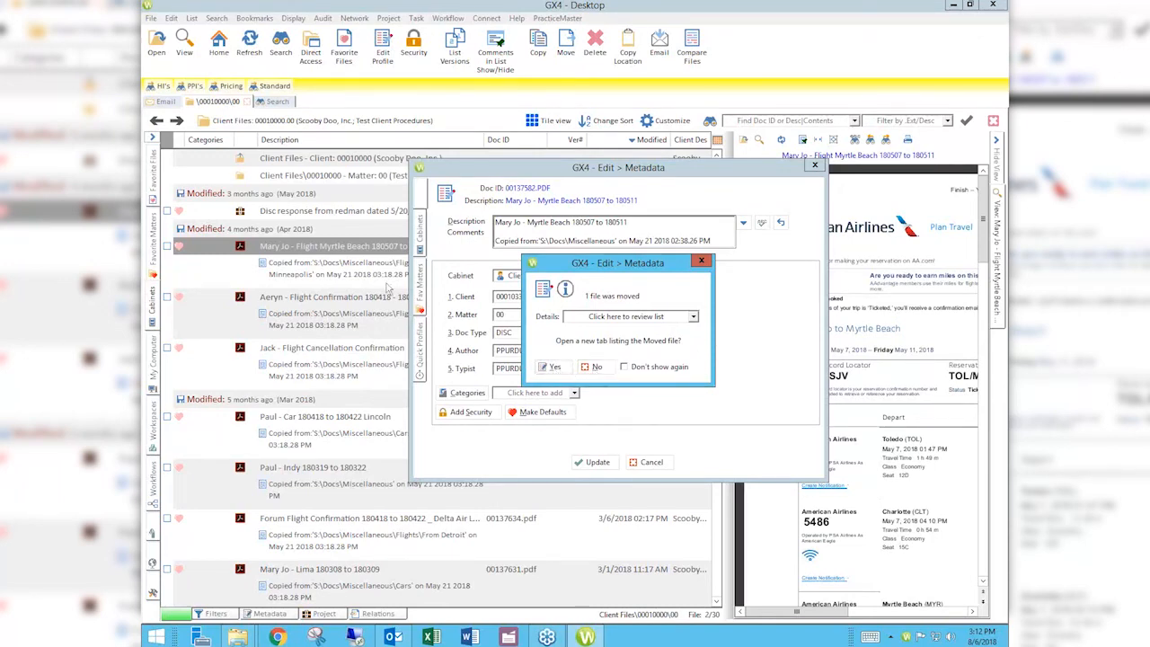
{"action": "left_click", "coordinate": [543, 368]}
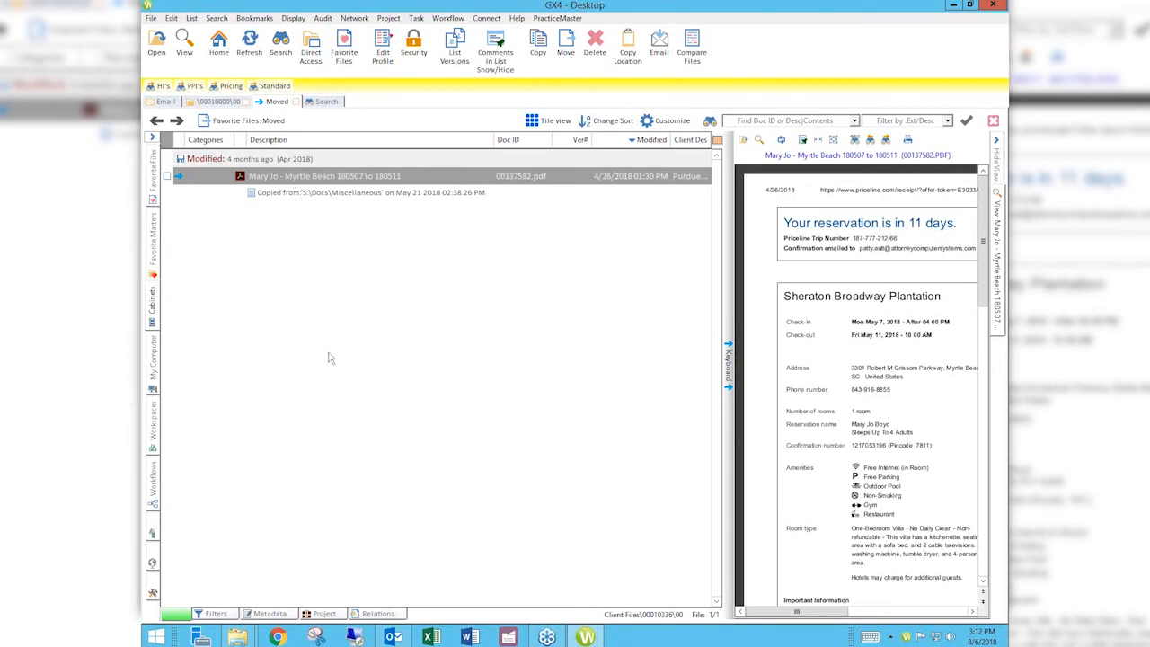
Step: Close the Moved tab and the \00010000\00 tab
{"action": "left_click", "coordinate": [296, 102]}
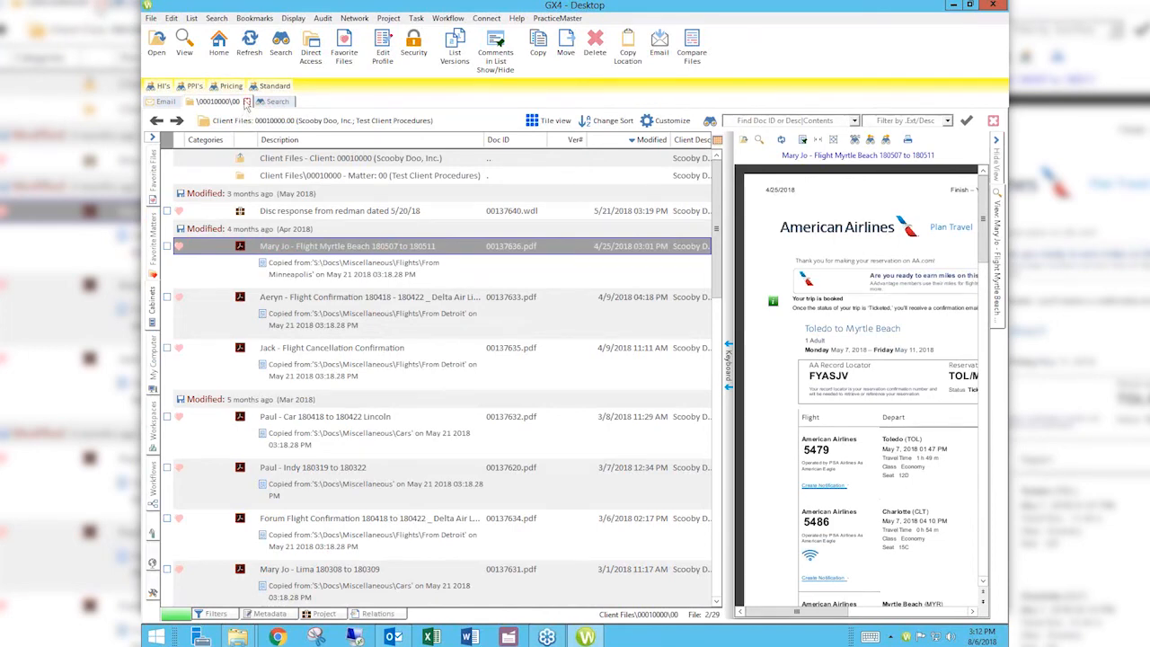
{"action": "left_click", "coordinate": [247, 102]}
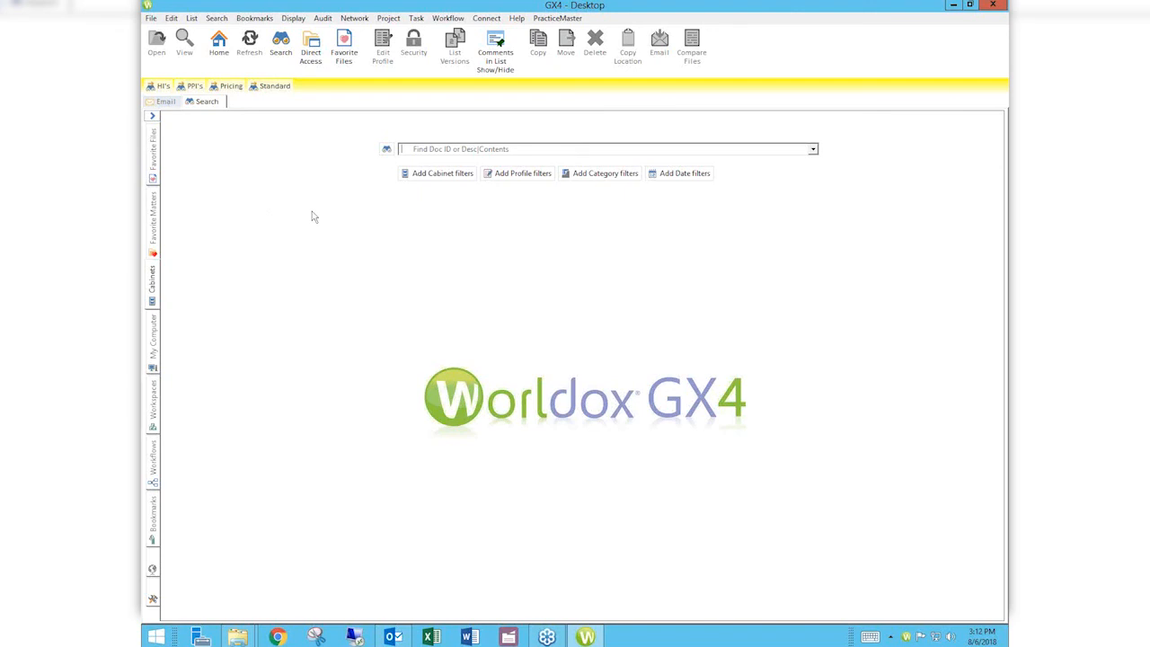
Step: Run a Clients template search for documents containing the text PICKLE
{"action": "left_click", "coordinate": [281, 54]}
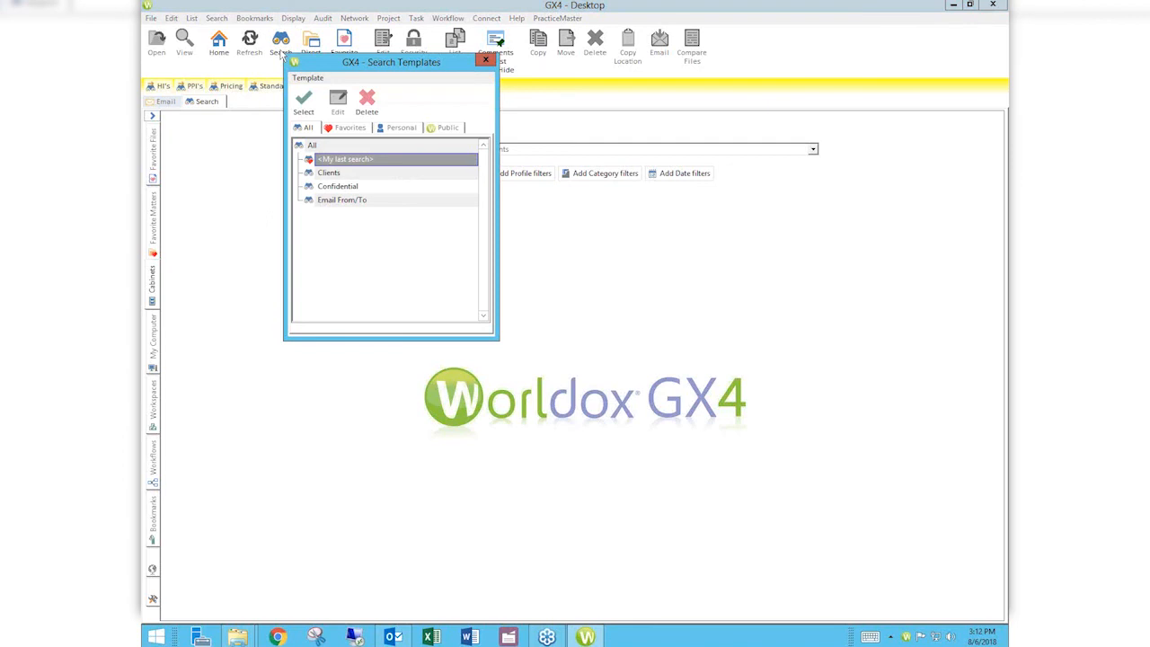
{"action": "double_click", "coordinate": [351, 173]}
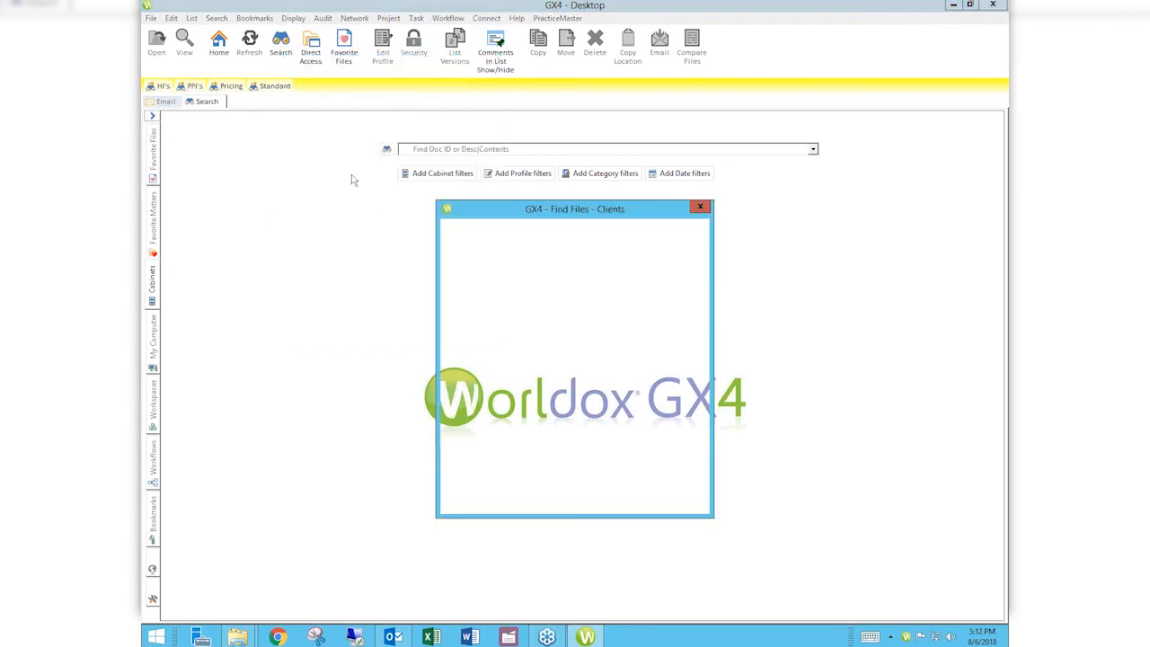
{"action": "type", "text": "PICKLE"}
{"action": "key", "text": "Return"}
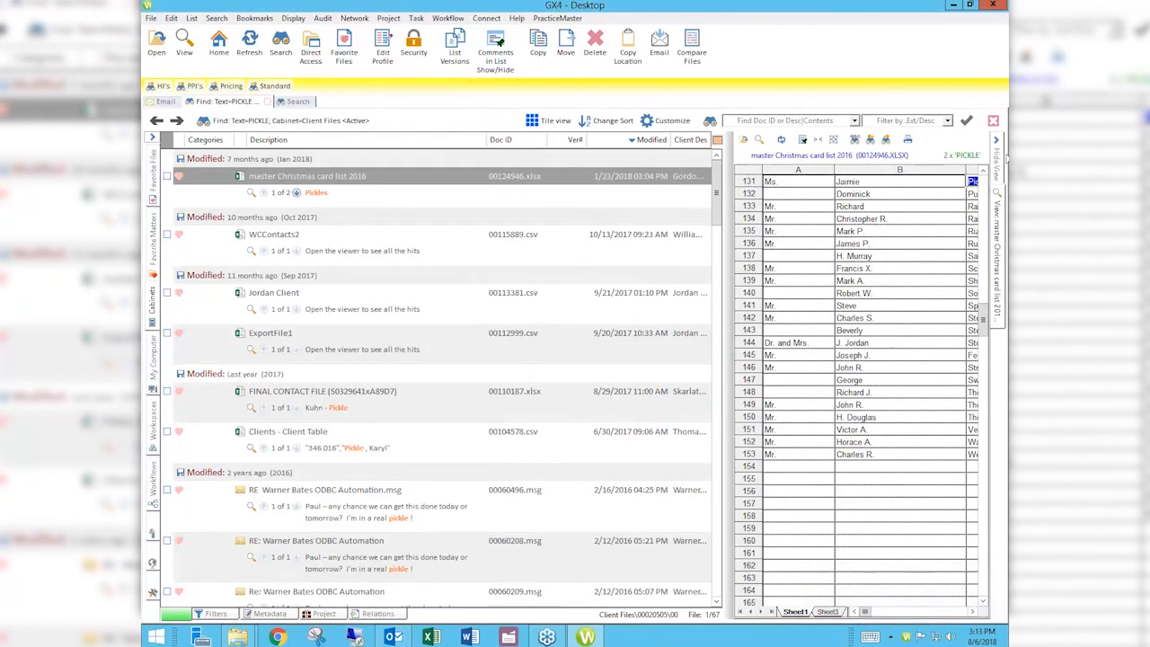
Step: Collapse the preview pane so the 67 PICKLE results fill the window, then bring up the search choices
{"action": "left_click", "coordinate": [997, 160]}
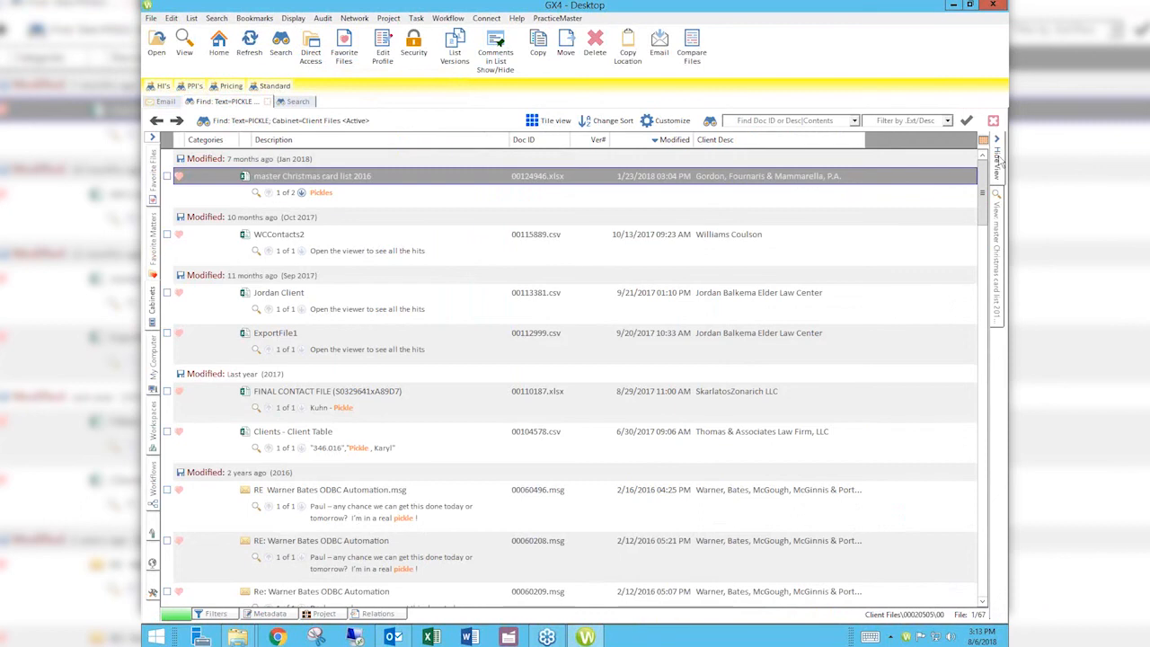
{"action": "left_click", "coordinate": [282, 45]}
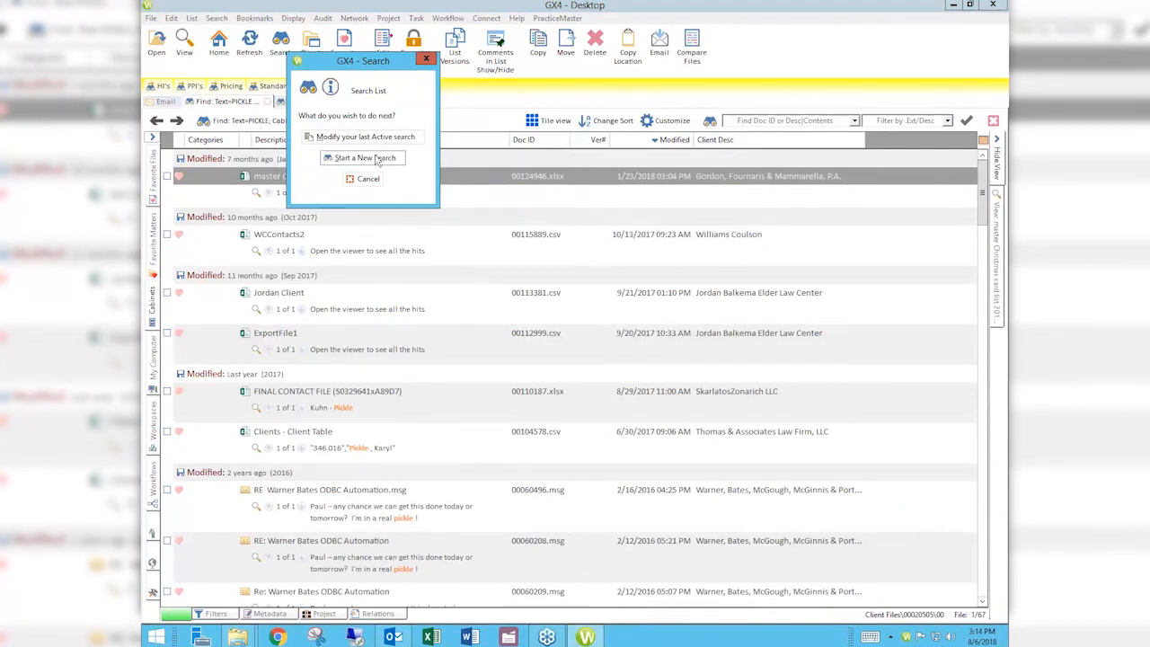
Step: Start a new search from the Clients template and show its Search What options
{"action": "left_click", "coordinate": [377, 159]}
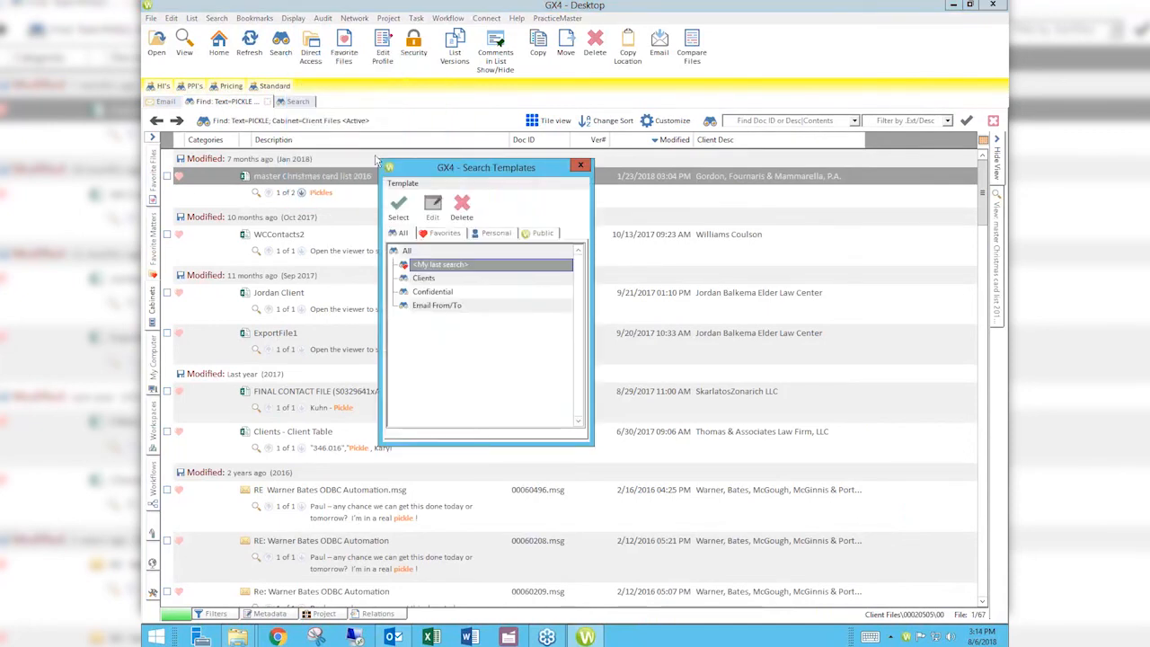
{"action": "double_click", "coordinate": [440, 277]}
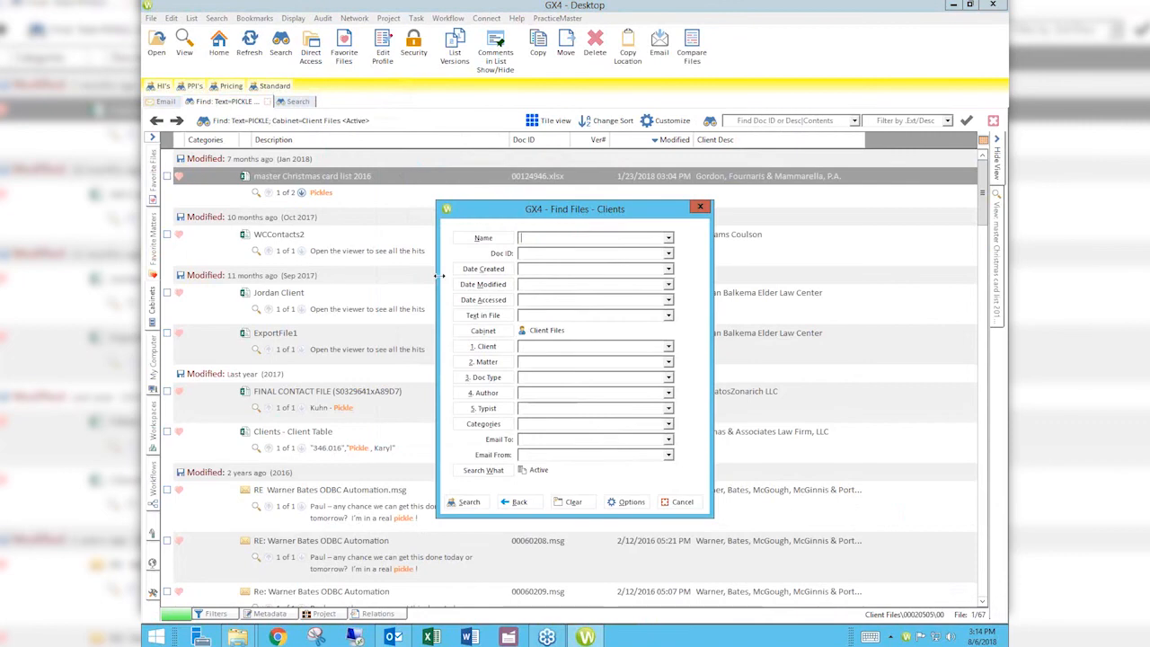
{"action": "left_click", "coordinate": [484, 472]}
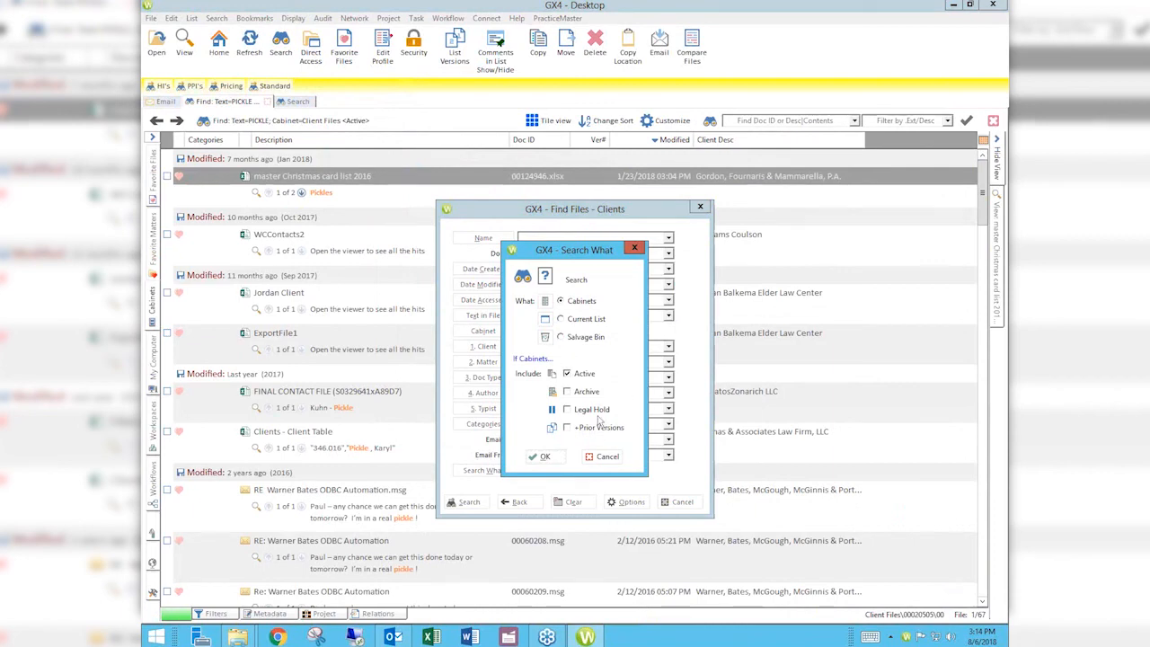
Step: Search only the current list for the text PURDUE, then cancel the search partway
{"action": "left_click", "coordinate": [587, 324]}
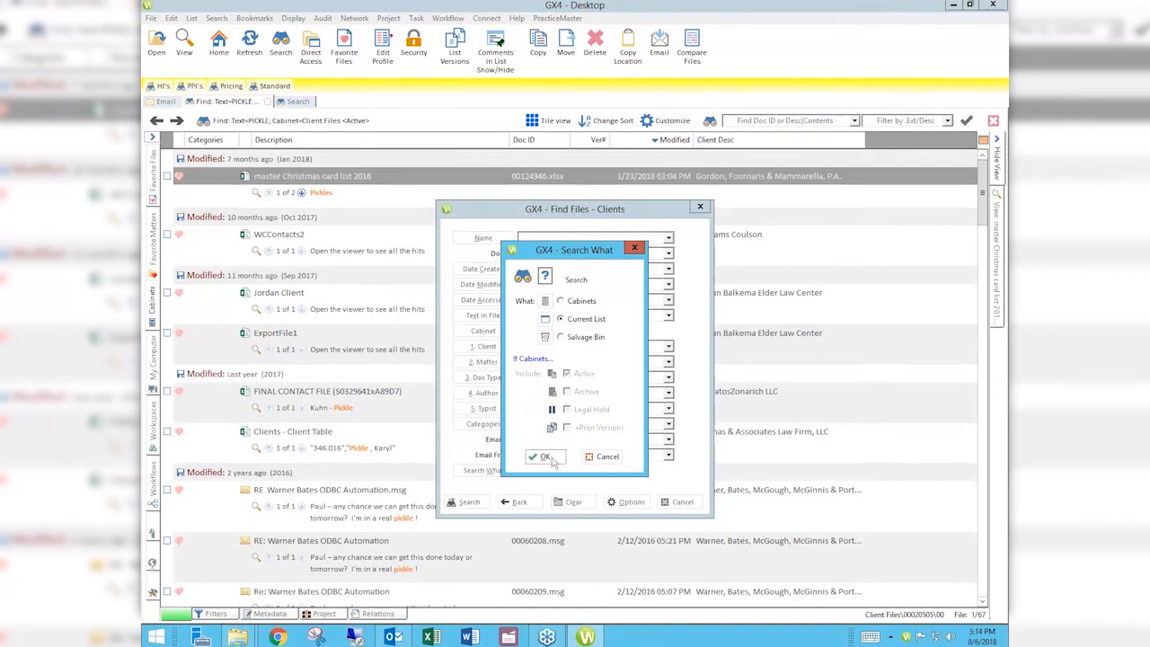
{"action": "left_click", "coordinate": [546, 456]}
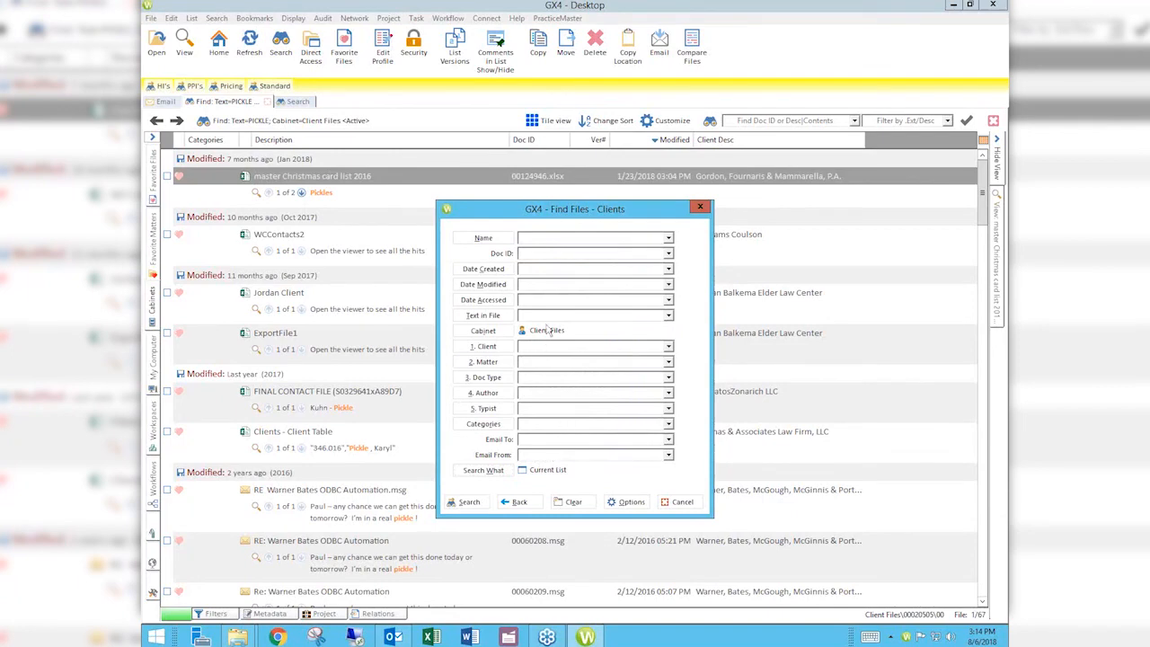
{"action": "type", "text": "PURDUE"}
{"action": "left_click", "coordinate": [467, 504]}
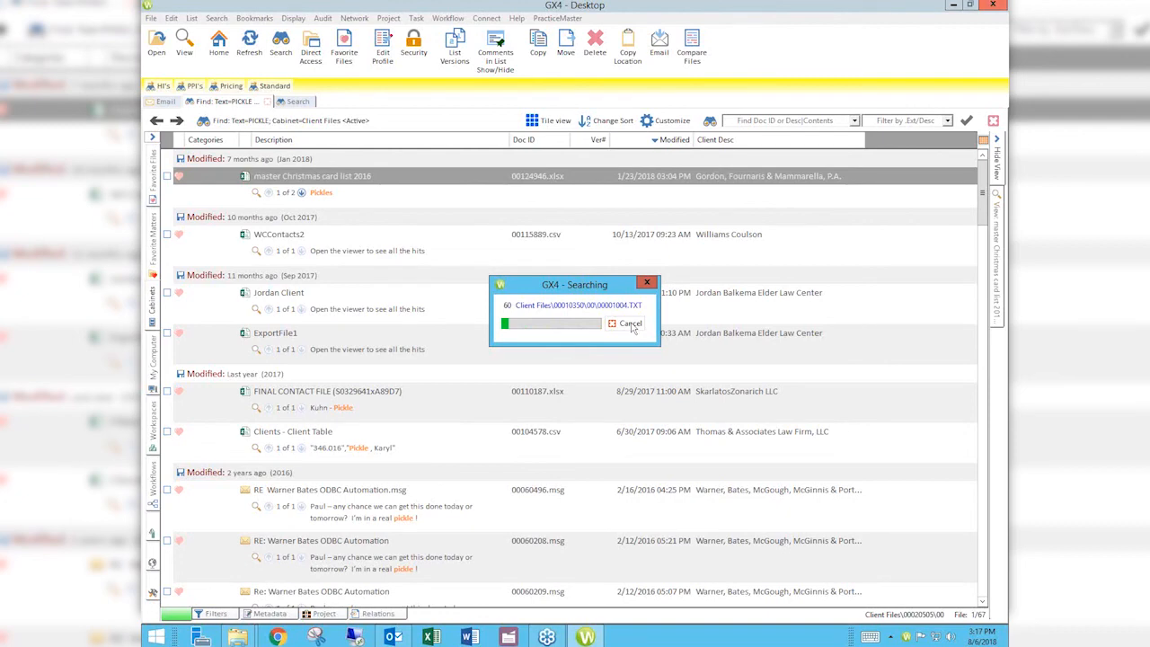
{"action": "left_click", "coordinate": [632, 325]}
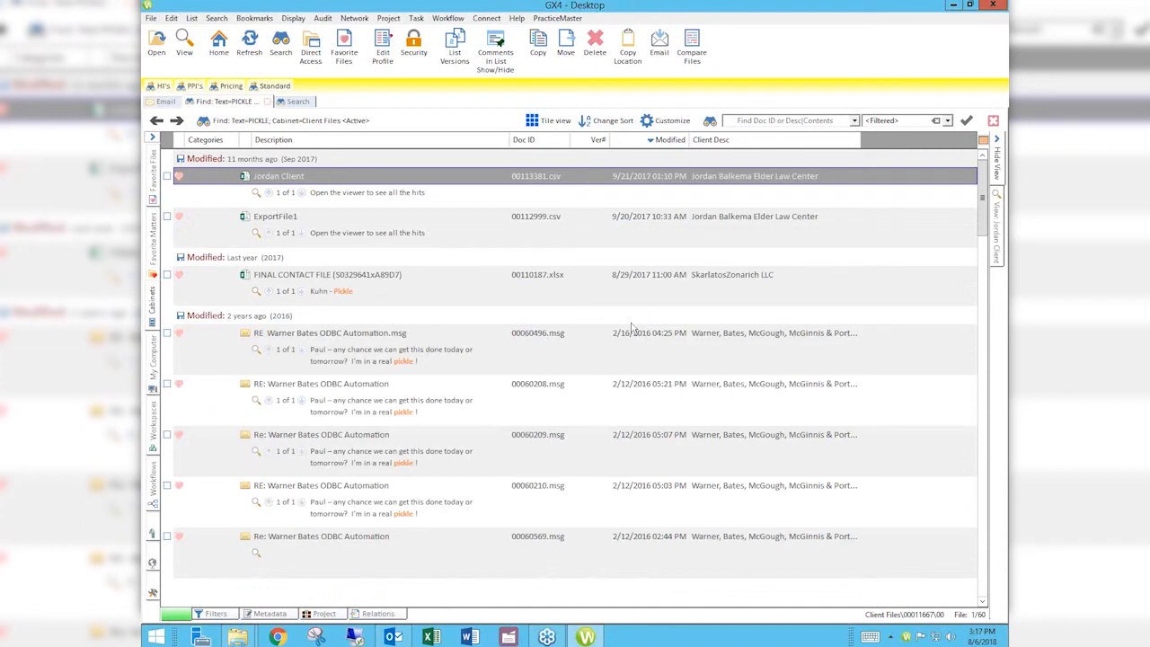
Step: Run a new Client-template search limited to the current list with Doc Type CONSULT
{"action": "left_click", "coordinate": [282, 45]}
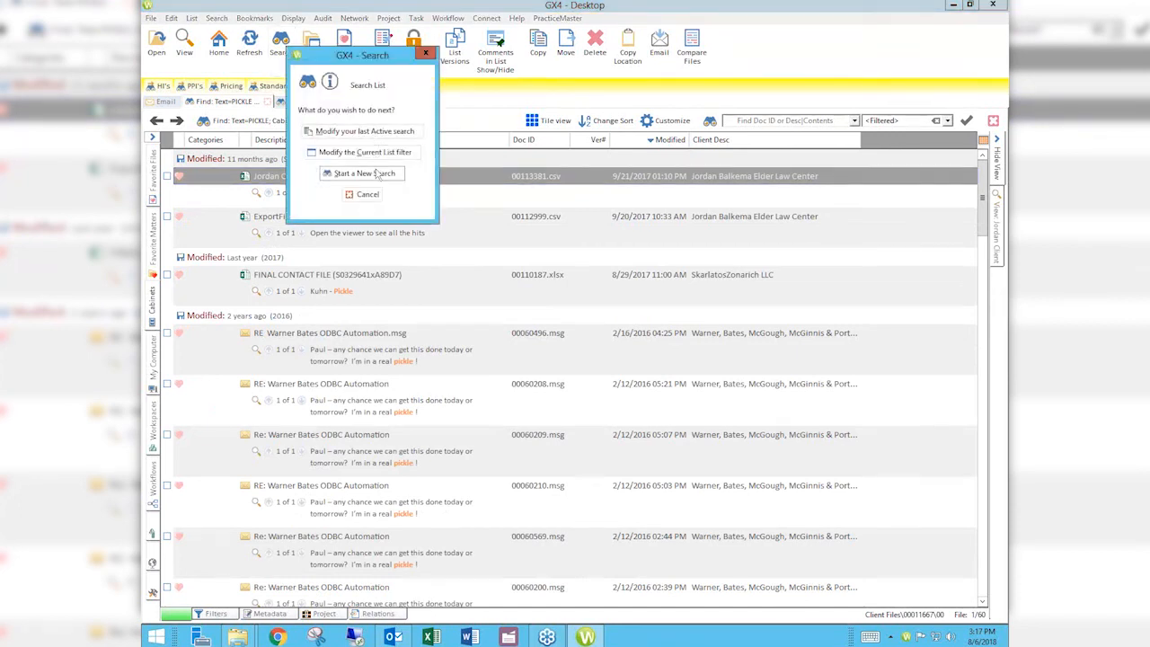
{"action": "left_click", "coordinate": [377, 173]}
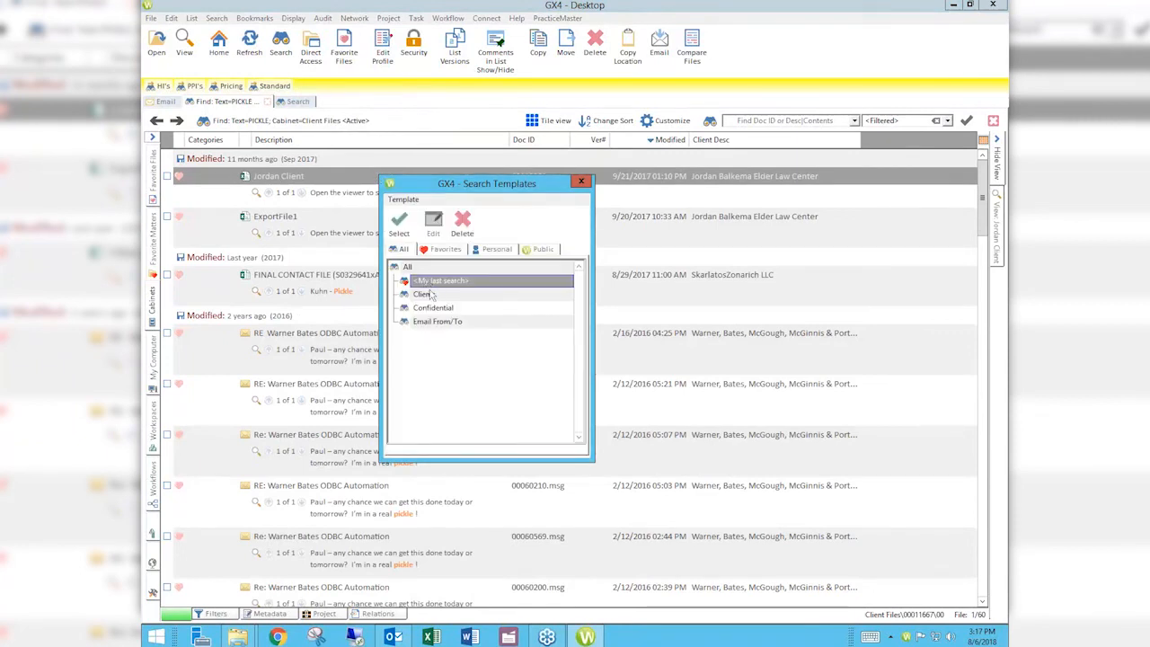
{"action": "double_click", "coordinate": [432, 294]}
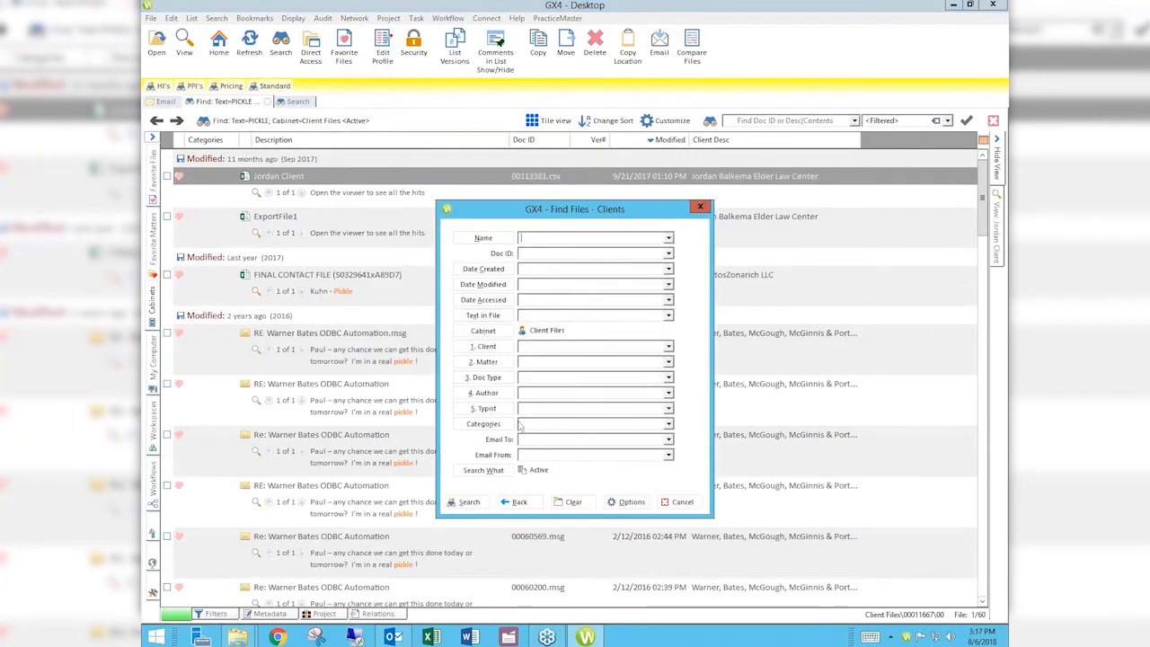
{"action": "left_click", "coordinate": [484, 470]}
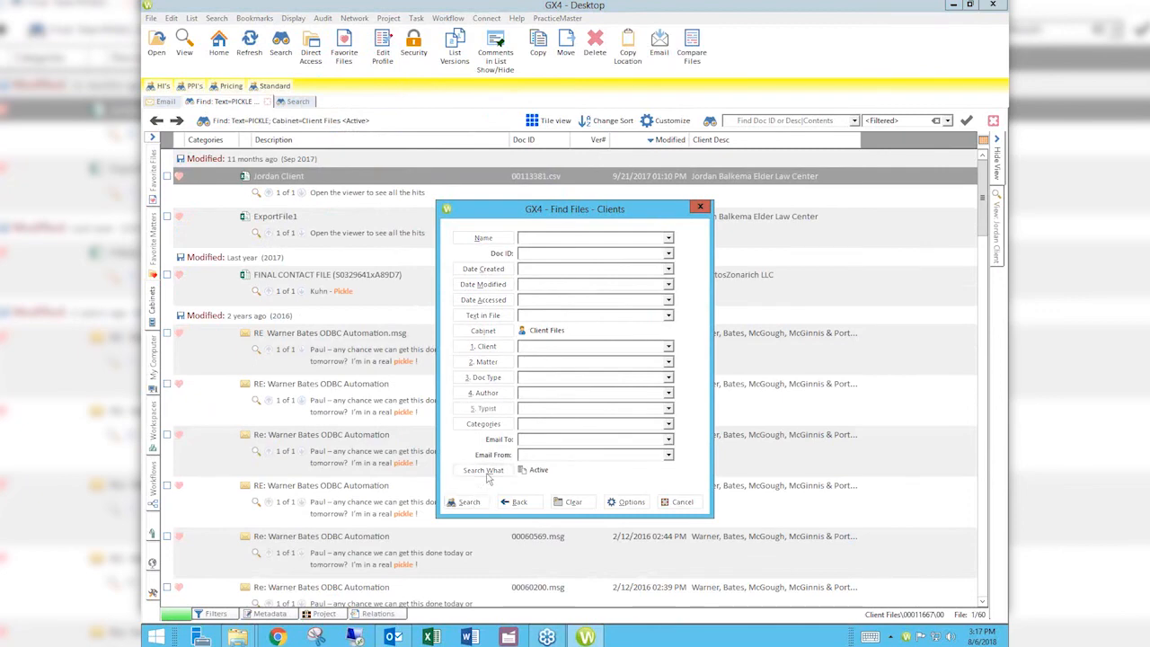
{"action": "left_click", "coordinate": [579, 320]}
{"action": "left_click", "coordinate": [544, 456]}
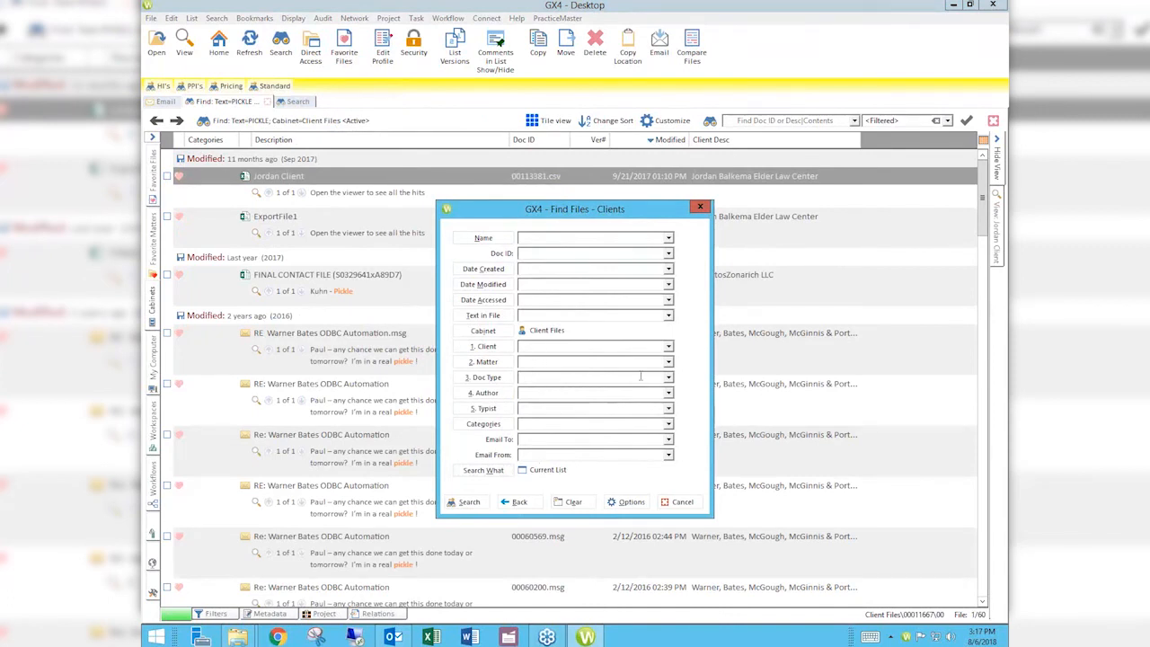
{"action": "left_click", "coordinate": [523, 380]}
{"action": "double_click", "coordinate": [503, 377]}
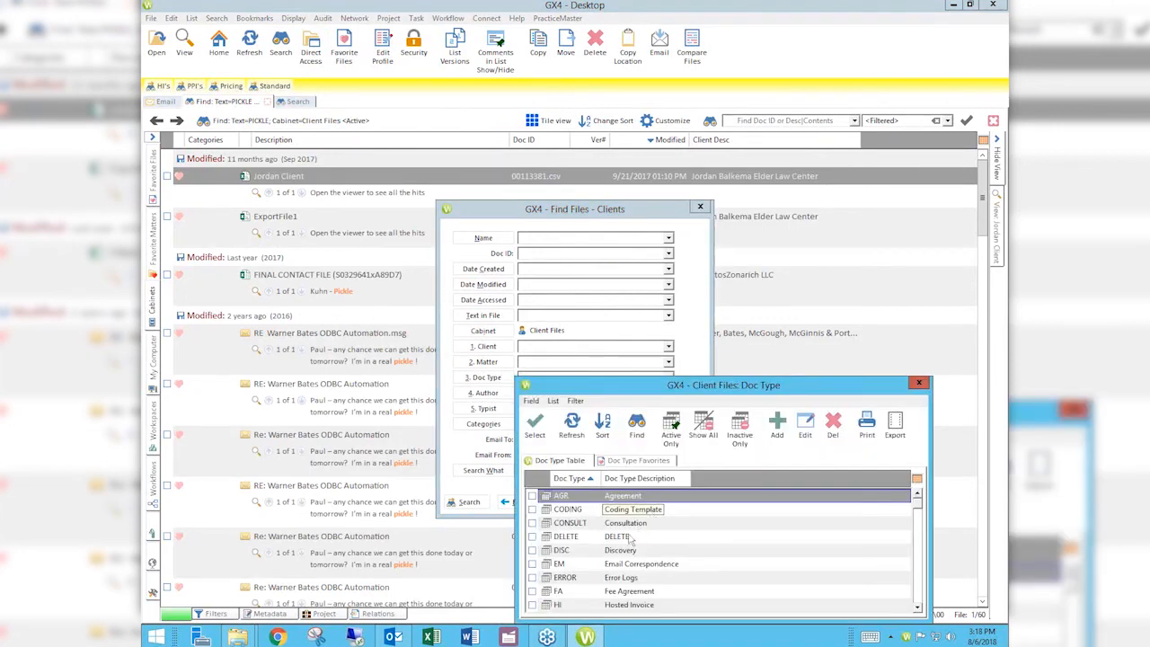
{"action": "double_click", "coordinate": [633, 528]}
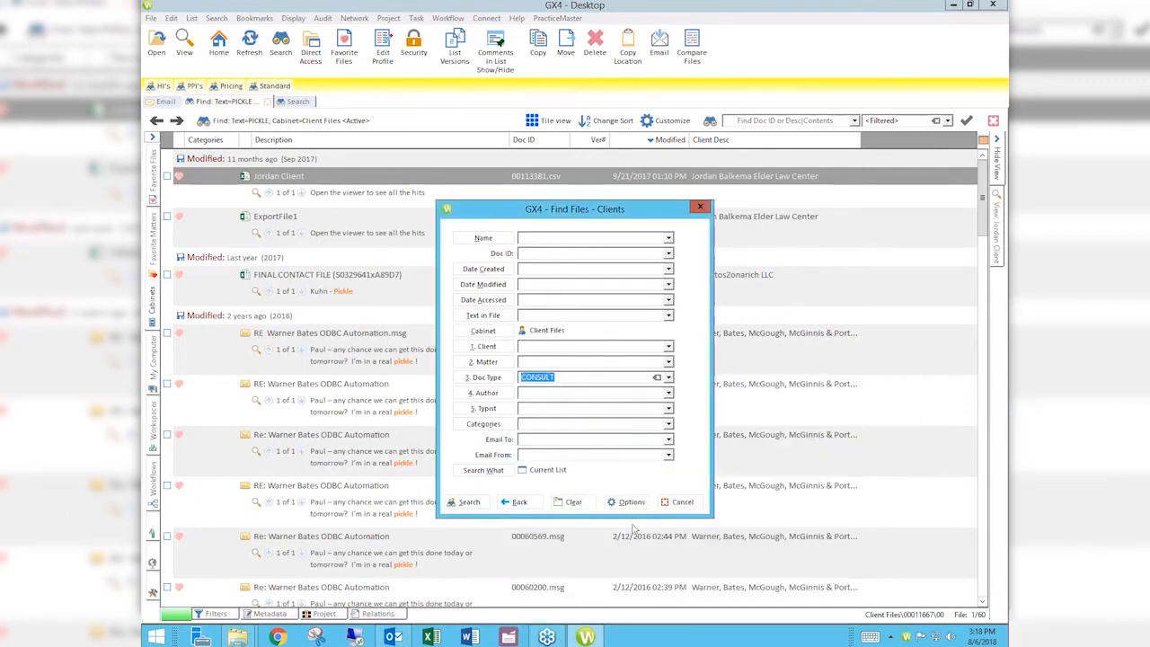
{"action": "left_click", "coordinate": [467, 502]}
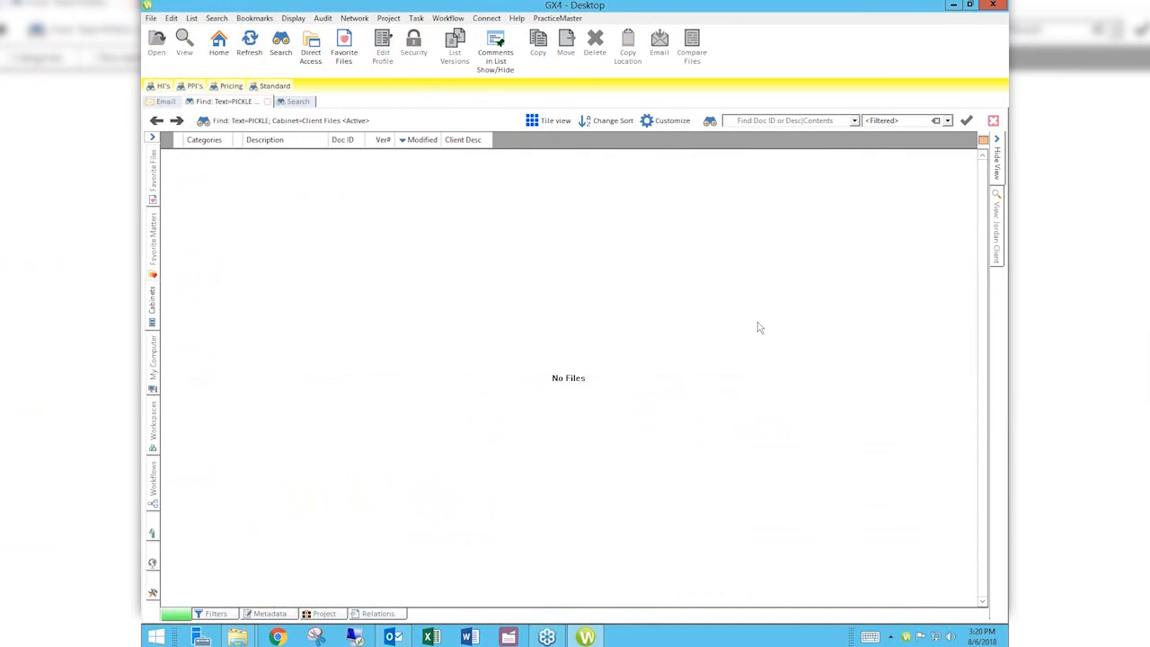
Step: Launch Chrome from the taskbar after the search returns No Files
{"action": "left_click", "coordinate": [278, 636]}
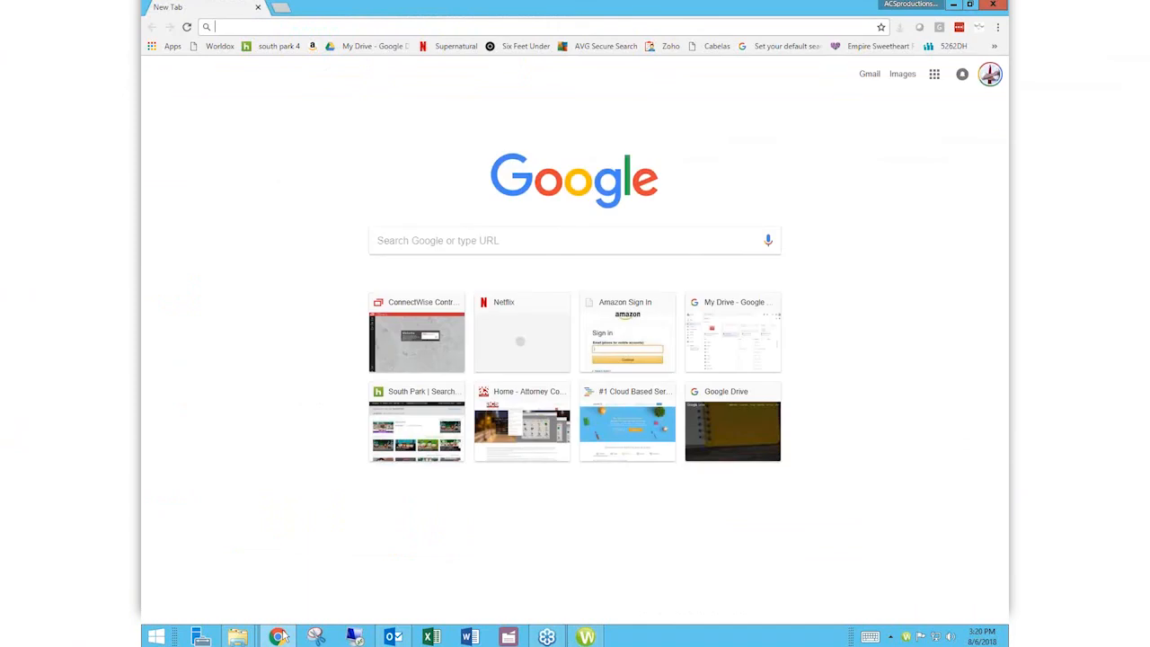
Step: Load attorneycomputersystems.com from the ATT address-bar suggestion and go to its Videos page
{"action": "type", "text": "ATT"}
{"action": "key", "text": "Down"}
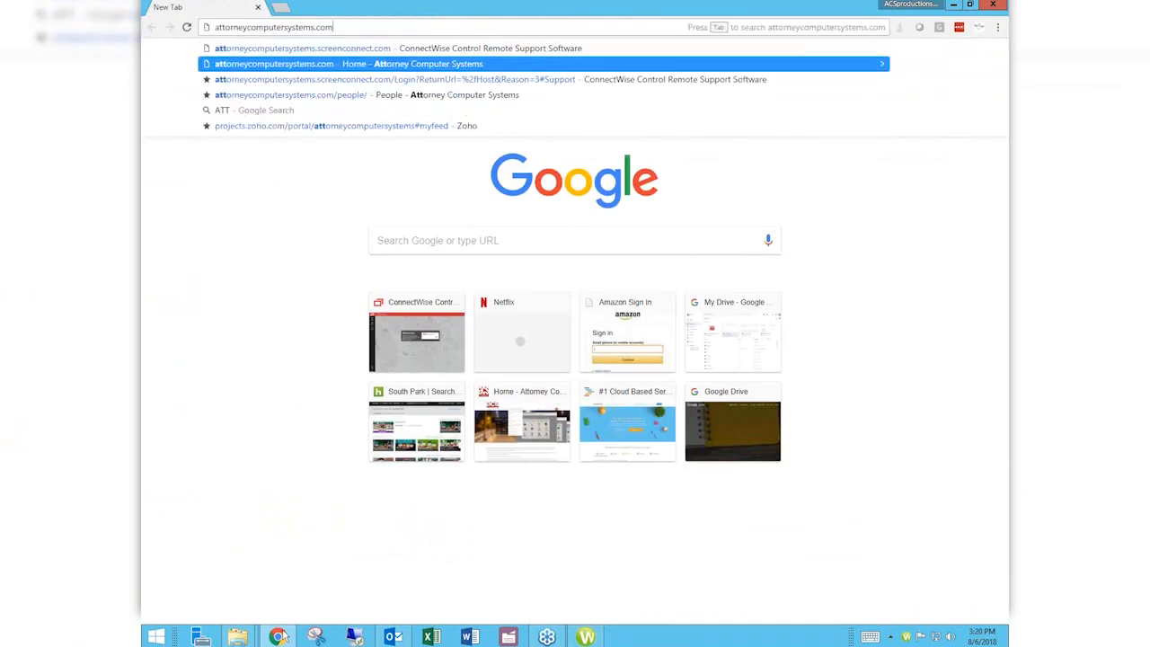
{"action": "key", "text": "Return"}
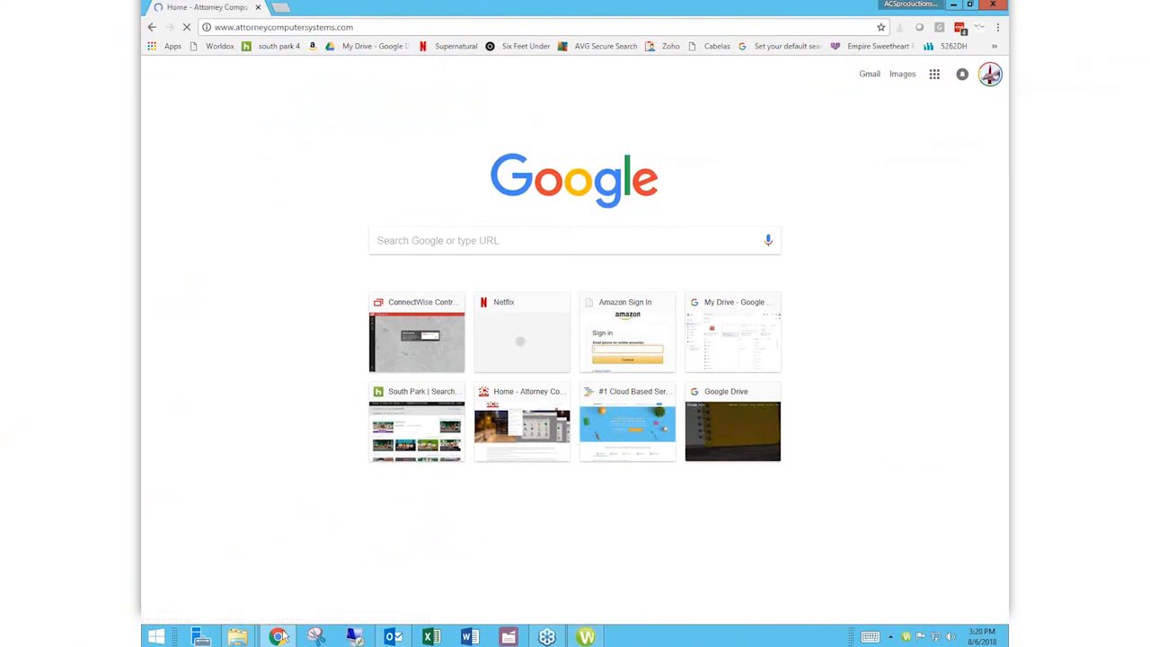
{"action": "left_click", "coordinate": [286, 27]}
{"action": "left_click_drag", "start_coordinate": [335, 27], "coordinate": [331, 27]}
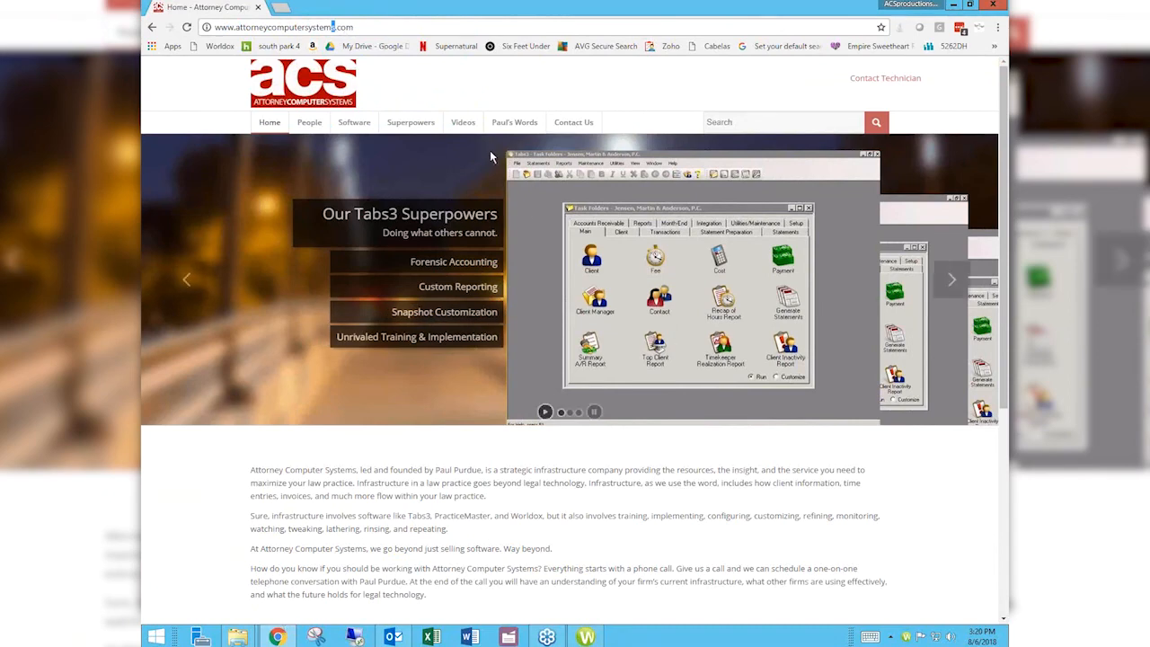
{"action": "left_click", "coordinate": [461, 123]}
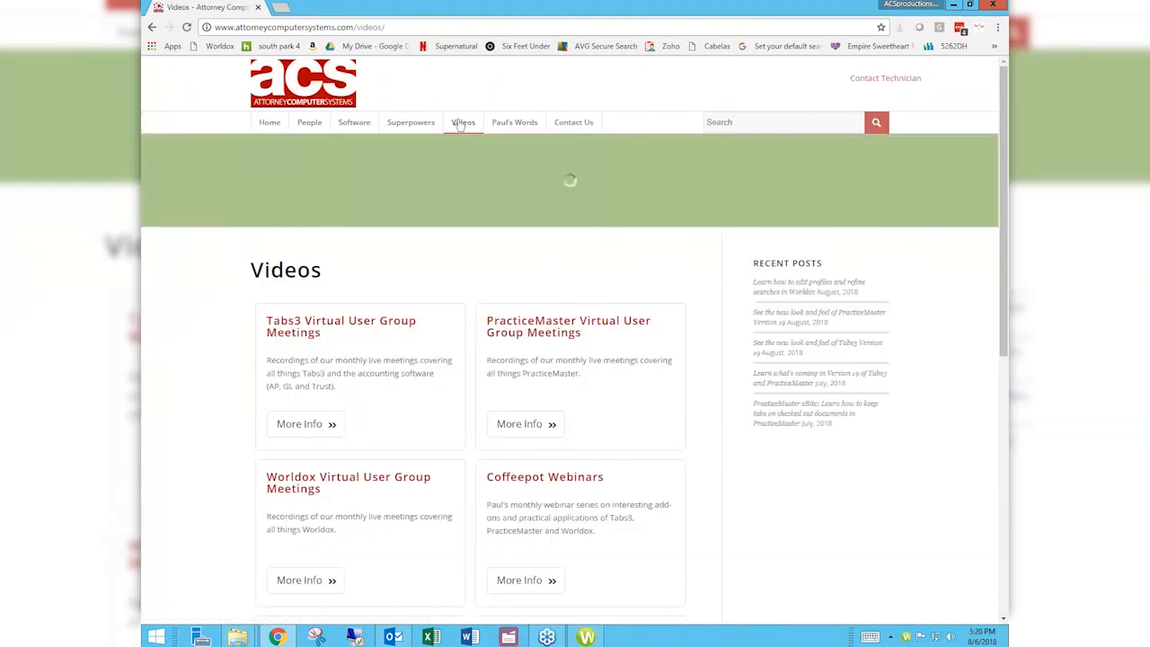
{"action": "scroll", "coordinate": [458, 125], "scroll_direction": "down", "scroll_amount": 3}
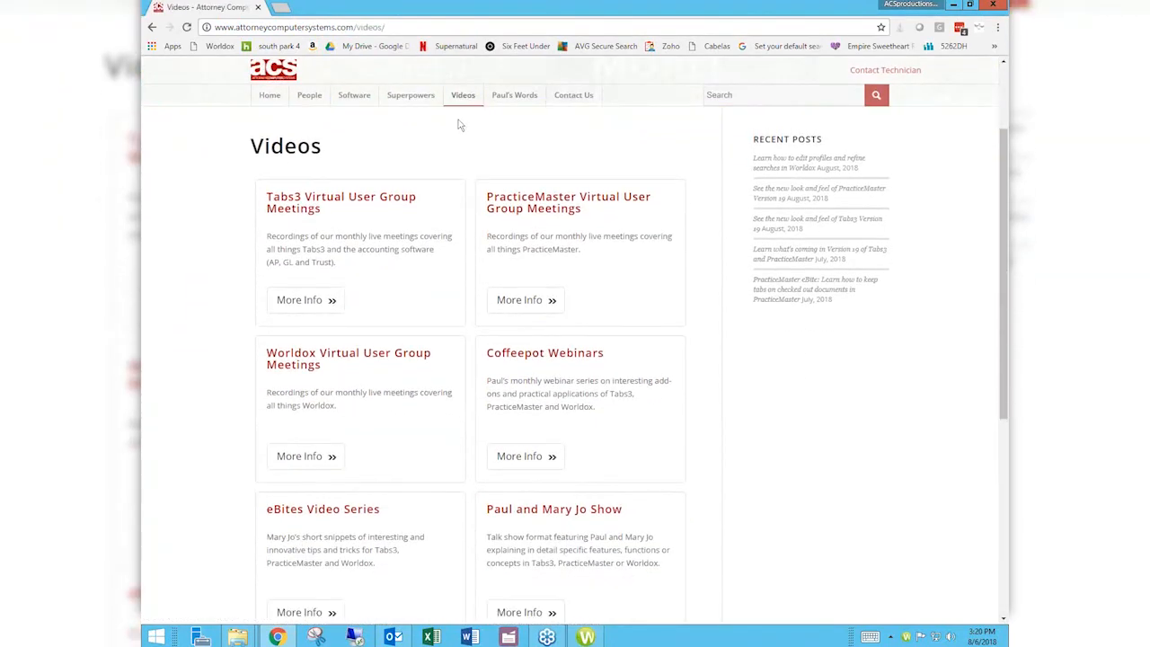
{"action": "scroll", "coordinate": [458, 125], "scroll_direction": "down", "scroll_amount": 1}
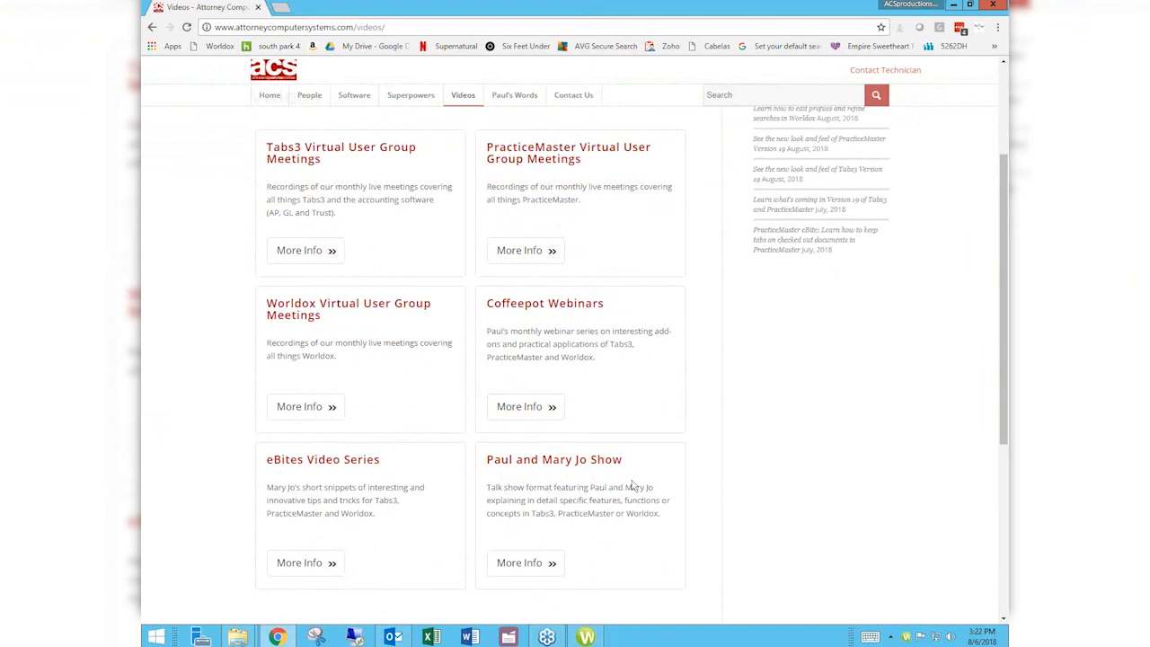
Step: Open the Worldox Virtual User Group Meetings page via More Info and scroll through its sessions
{"action": "left_click", "coordinate": [314, 410]}
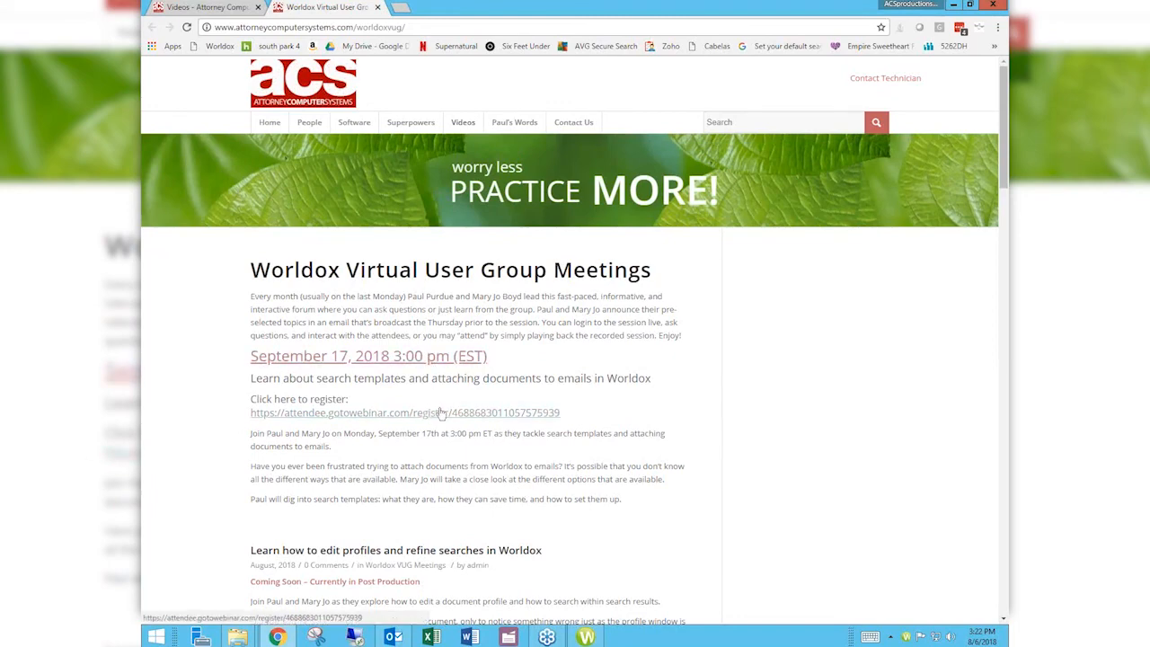
{"action": "scroll", "coordinate": [761, 417], "scroll_direction": "down", "scroll_amount": 2}
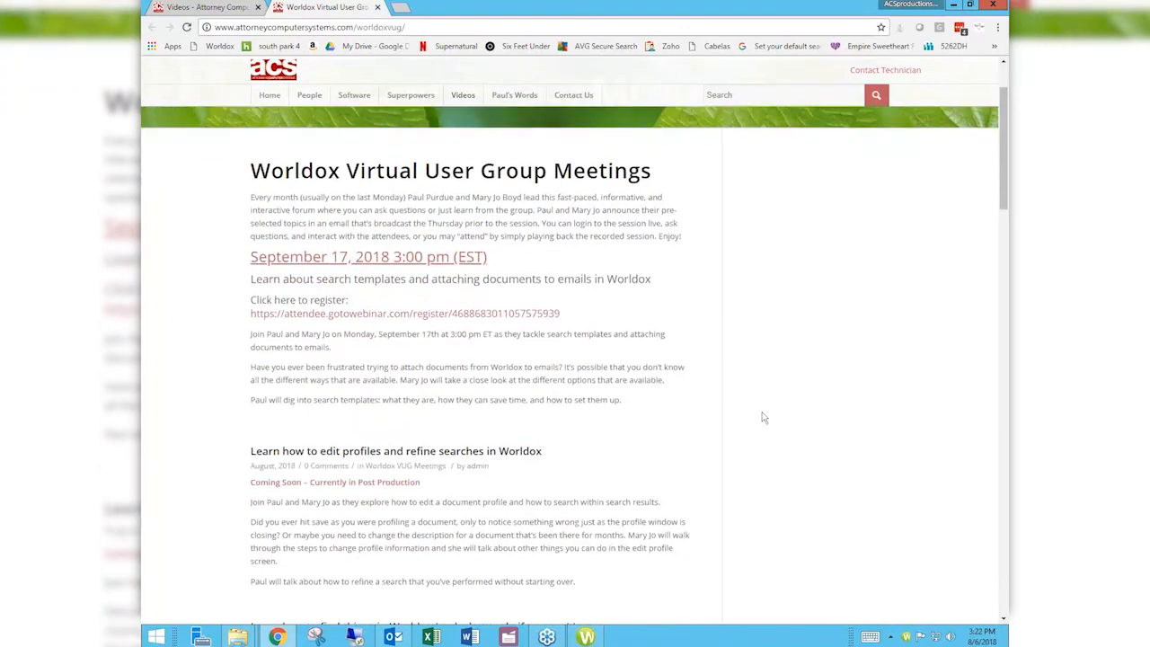
{"action": "scroll", "coordinate": [762, 417], "scroll_direction": "down", "scroll_amount": 8}
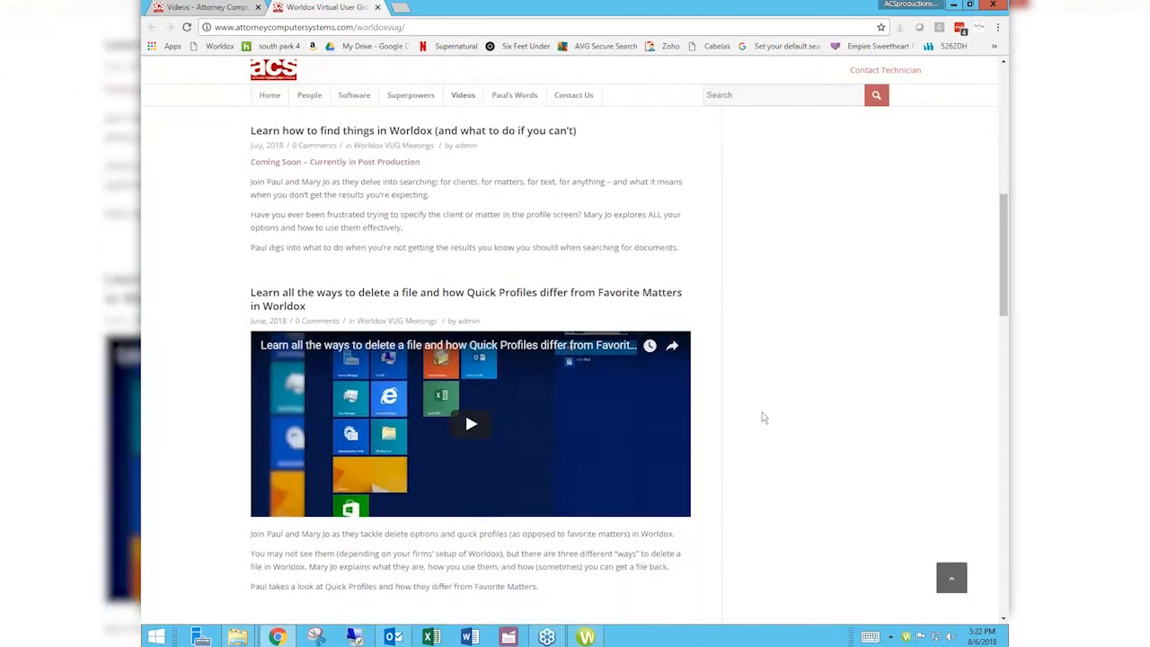
{"action": "scroll", "coordinate": [761, 417], "scroll_direction": "down", "scroll_amount": 1}
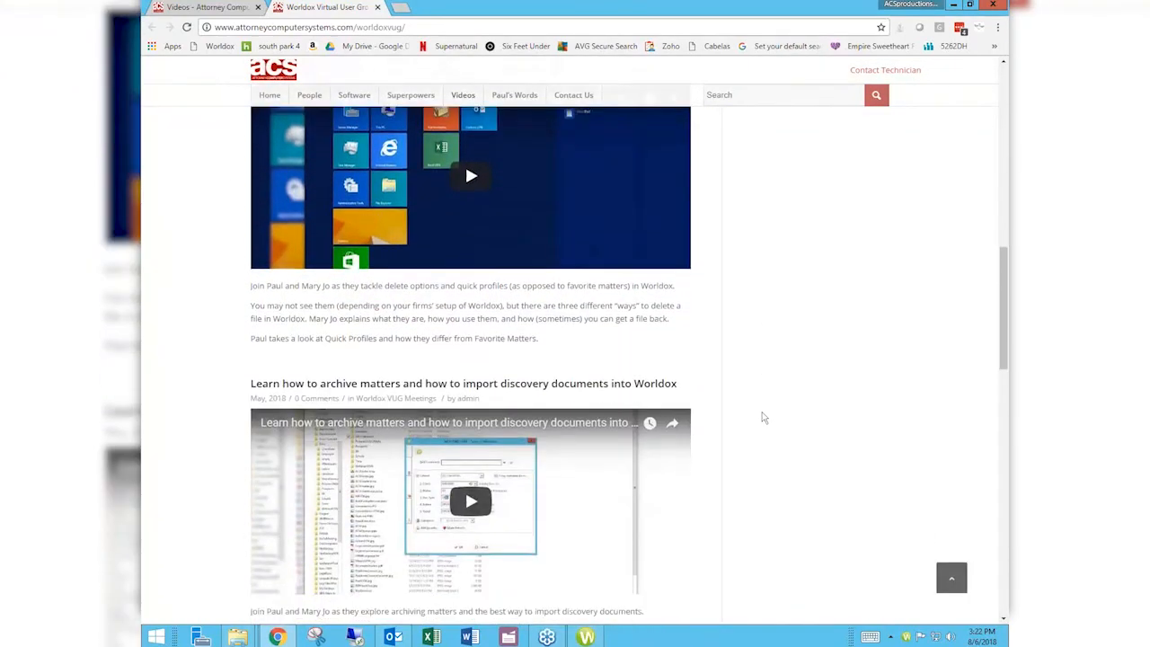